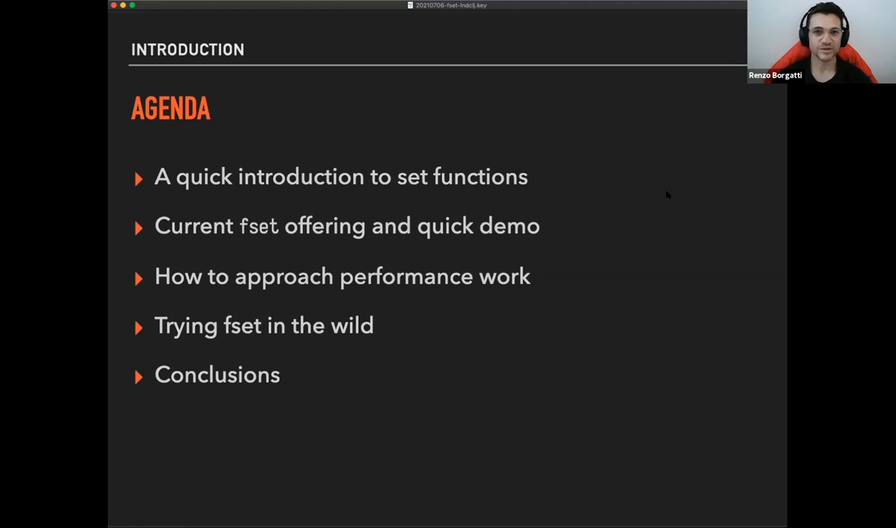
key("Right")
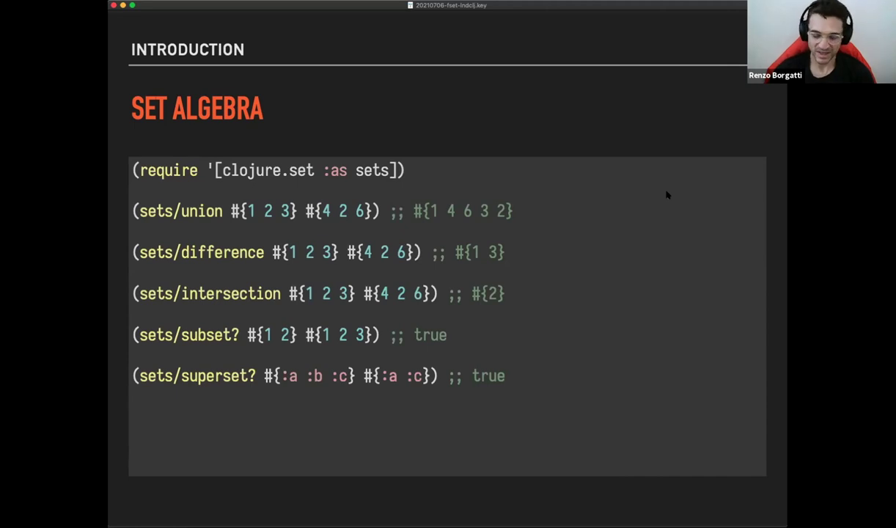
Advance to the Relational Algebra slide with the users and accounts join example.
key("Right")
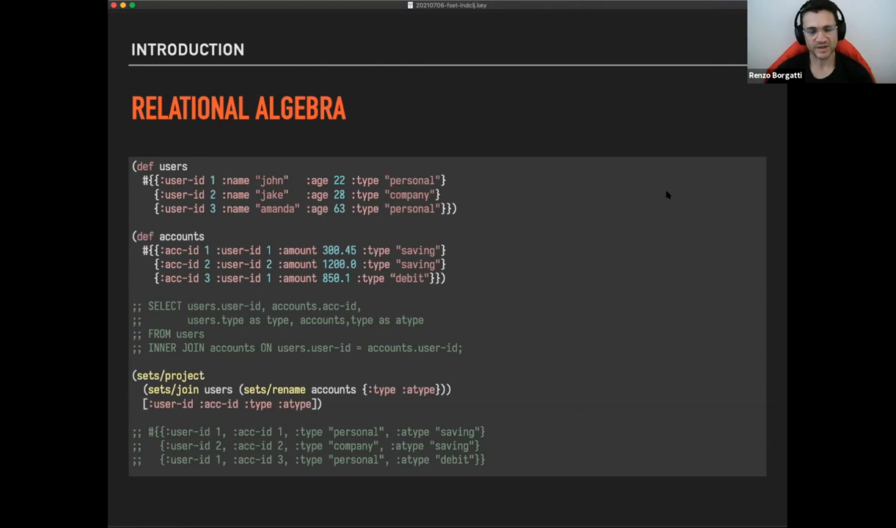
Advance to the Other Helpers slide showing rename-keys, map-invert and select-keys.
key("Right")
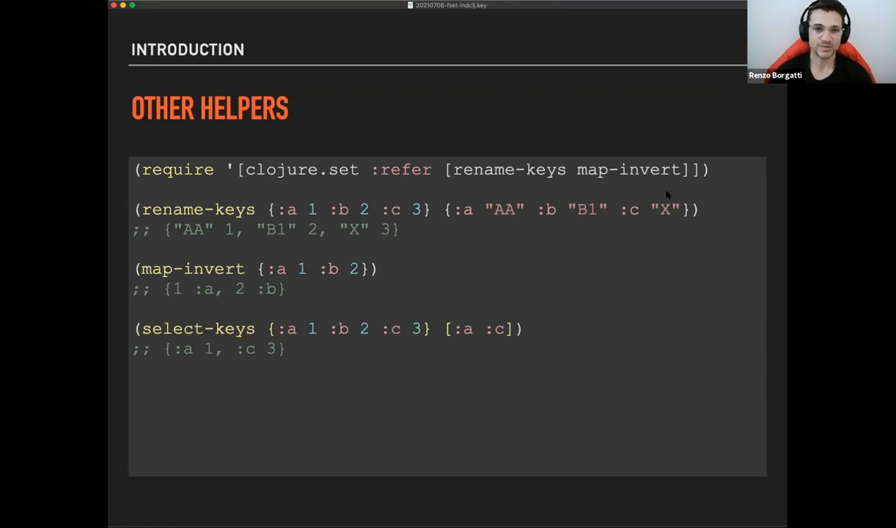
Advance through the Showcase and Demo slides, then switch to the terminal running Vim.
key("Right")
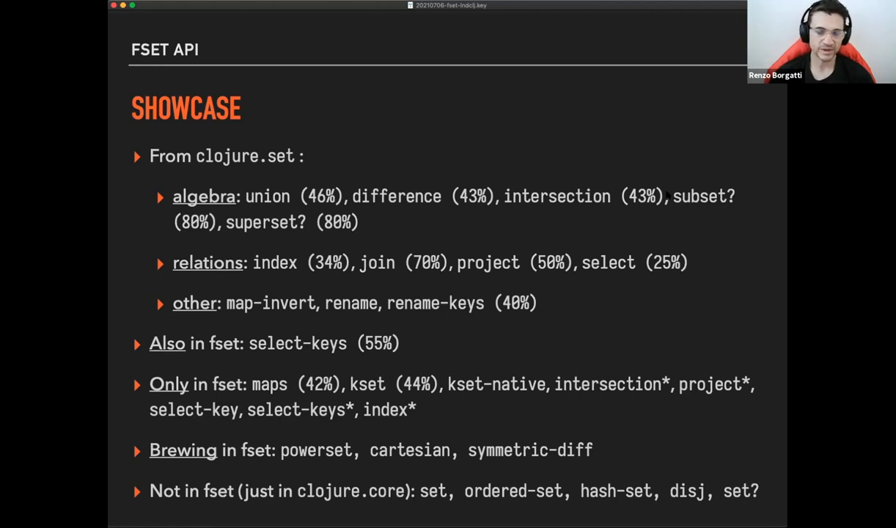
key("Right")
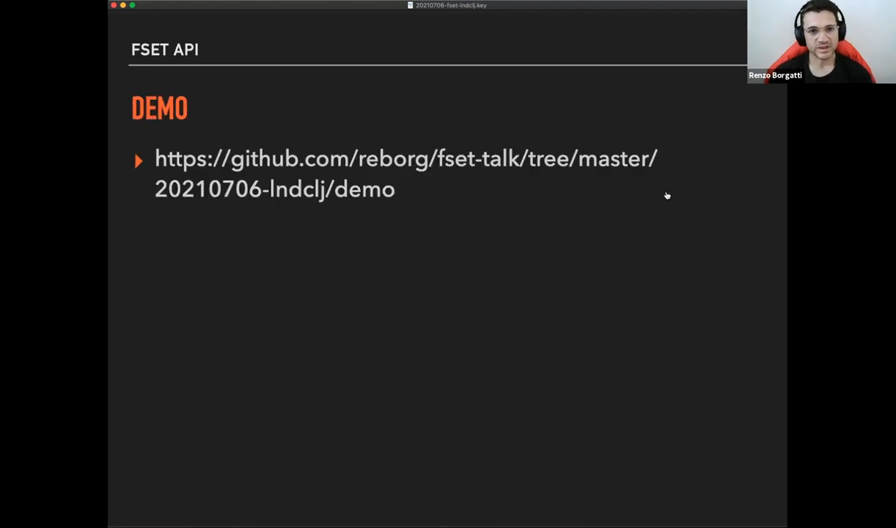
key("super+Tab")
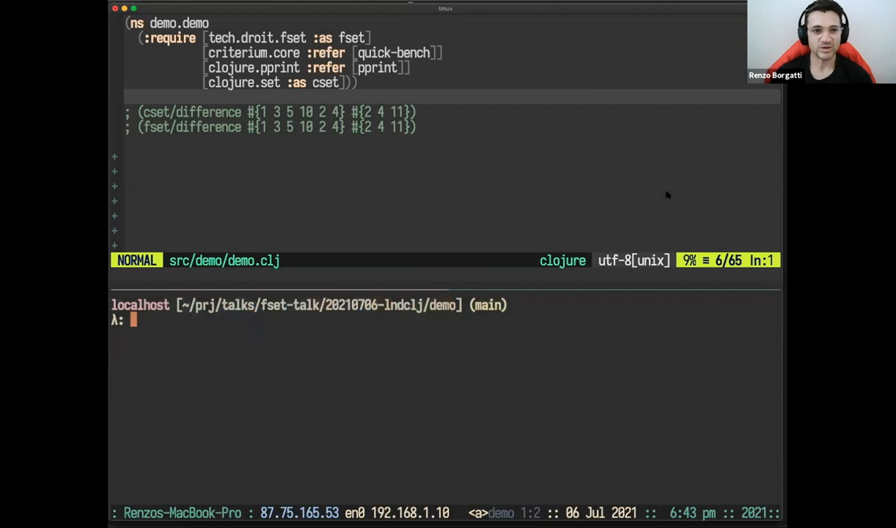
Start an nREPL server with lr in the shell pane beside the demo.clj editor.
key("ctrl+a")
key("Up")
key("k")
key("k")
key("k")
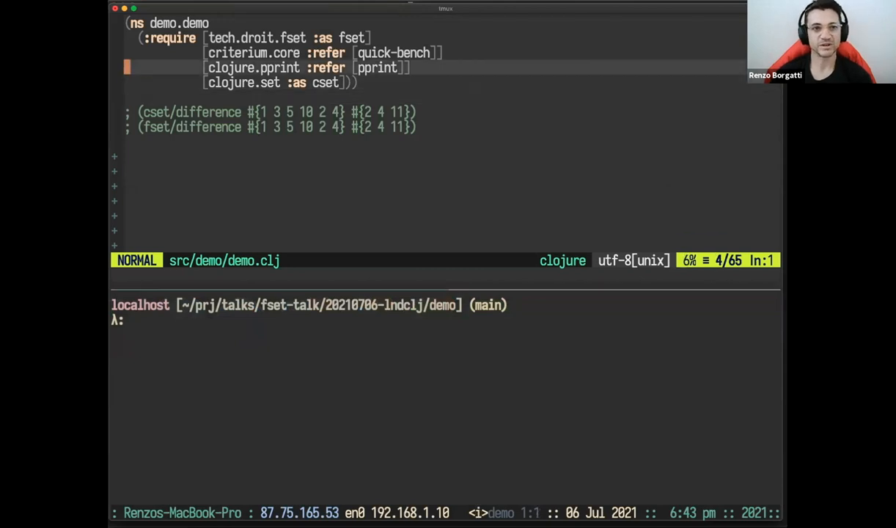
key("k")
key("ctrl+a")
key("Down")
type("l")
key("BackSpace")
type("r")
key("Return")
type("lr")
key("Return")
Select the demo.demo namespace form in Vim ready to send to the REPL.
key("ctrl+a")
key("Up")
key("k")
key("shift+v")
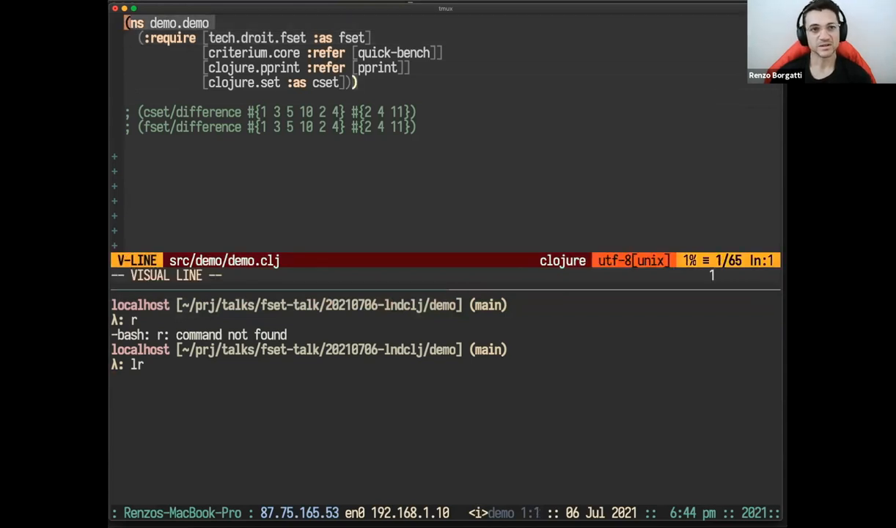
key("j")
key("j")
key("j")
key("j")
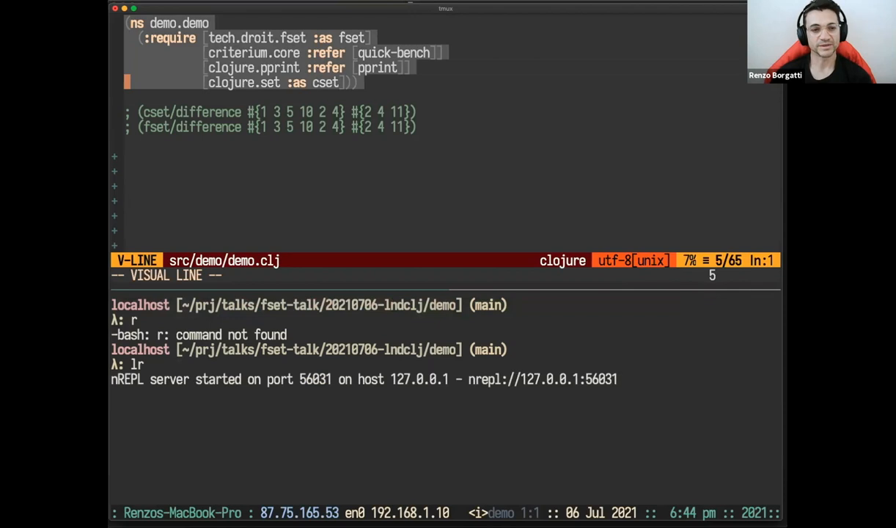
Evaluate the namespace form, then run cset/difference in the REPL returning #{1 3 5 10}.
key("ctrl+c")
key("ctrl+c")
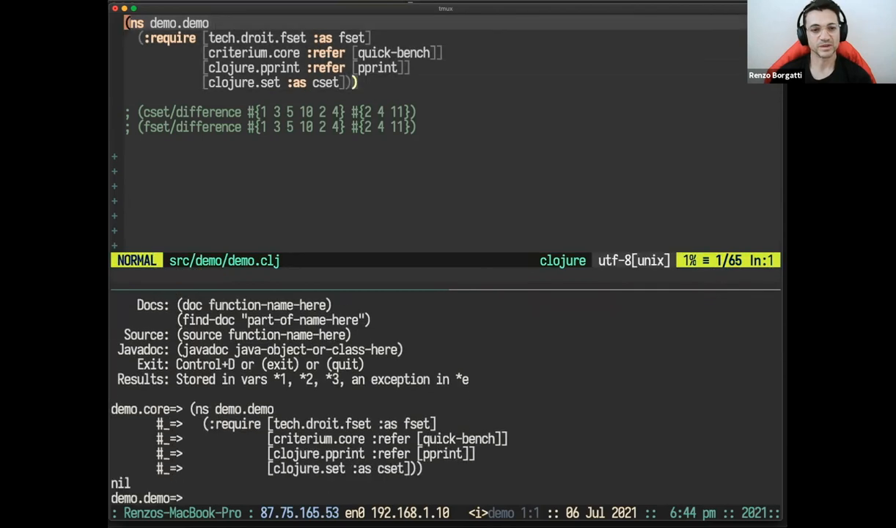
key("j")
key("j")
key("j")
key("j")
key("l")
key("l")
key("v")
key("percent")
key("ctrl+c")
key("ctrl+c")
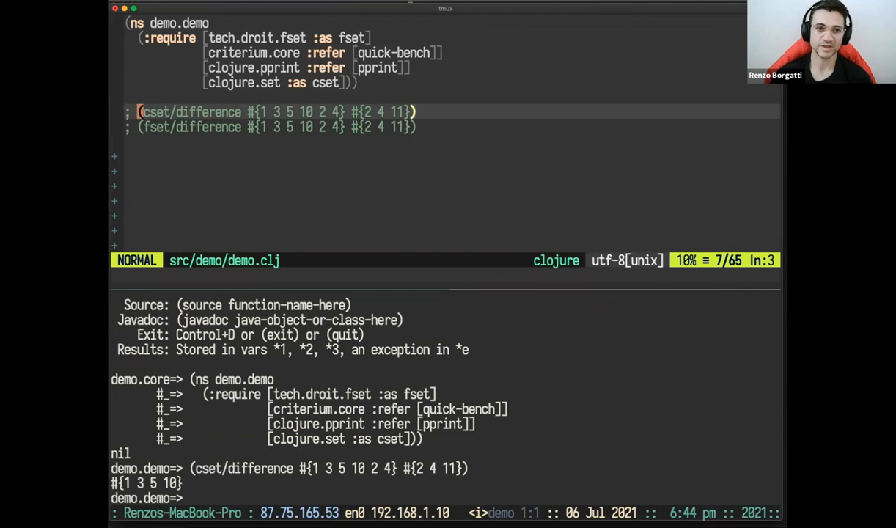
Run fset/difference in the REPL, also returning #{1 3 5 10}, and compare the two lines.
key("j")
key("v")
key("percent")
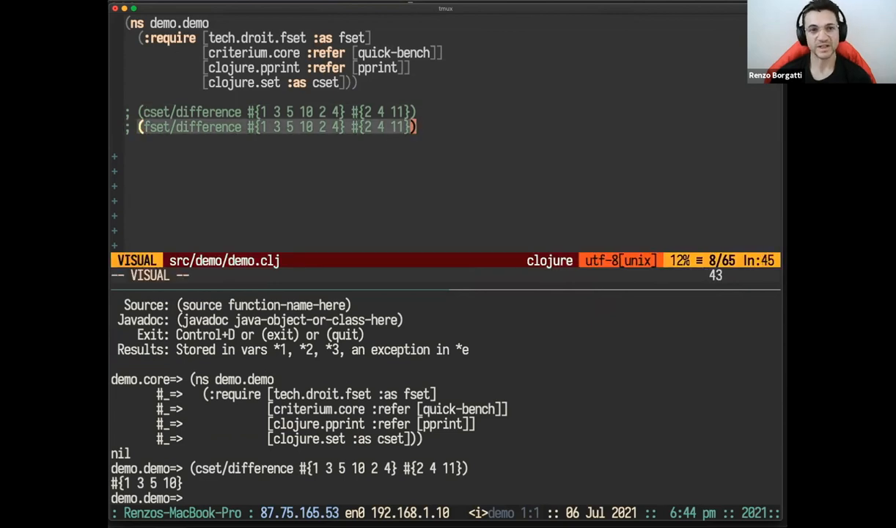
key("ctrl+c")
key("ctrl+c")
key("k")
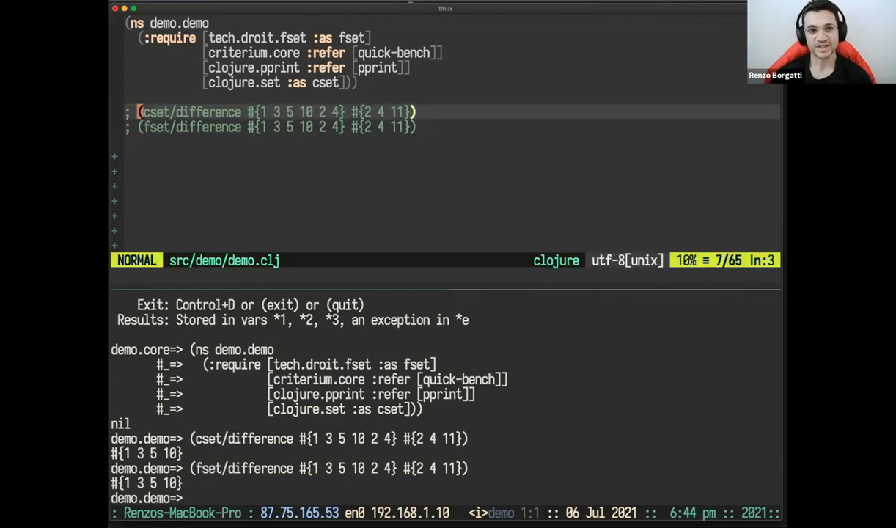
key("l")
key("h")
key("j")
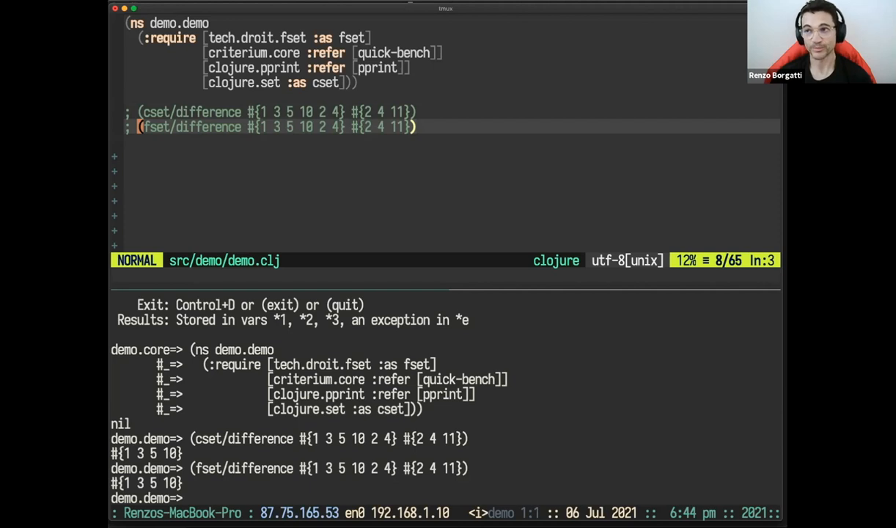
key("l")
key("w")
key("h")
key("h")
key("h")
key("l")
key("l")
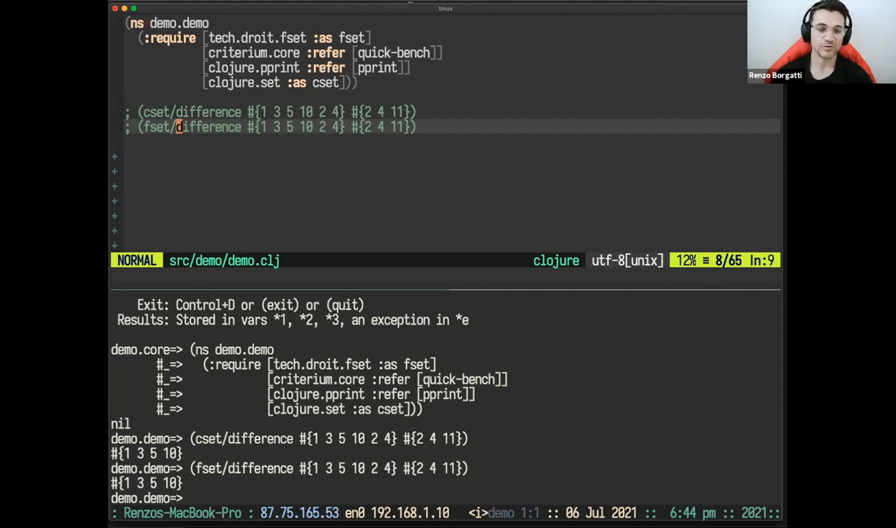
Bring the two symmetric-difference definitions and their commented examples into view.
key("j")
key("j")
key("j")
key("j")
key("j")
key("j")
key("j")
key("j")
key("j")
key("j")
key("j")
key("j")
key("j")
key("j")
key("j")
key("j")
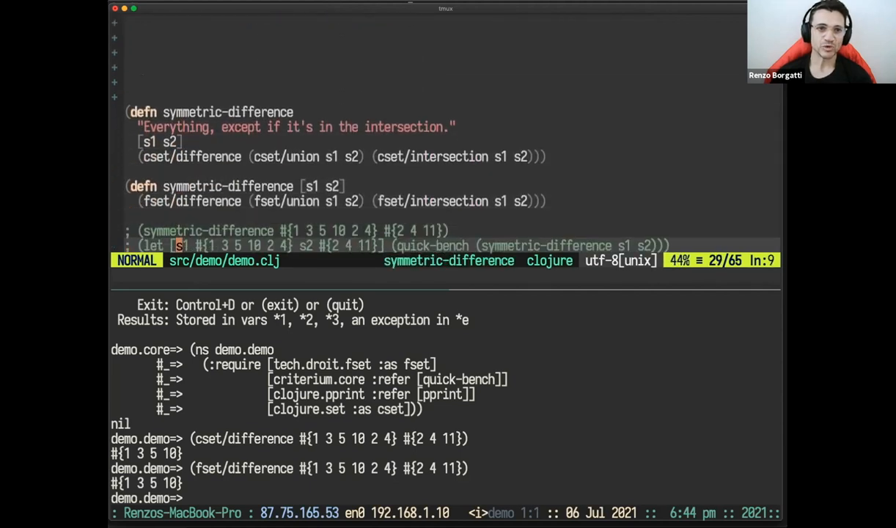
key("j")
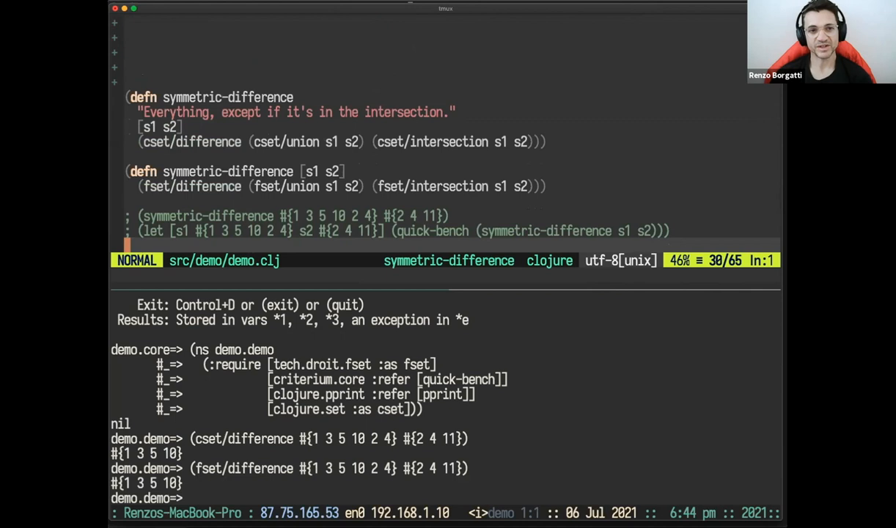
key("j")
key("j")
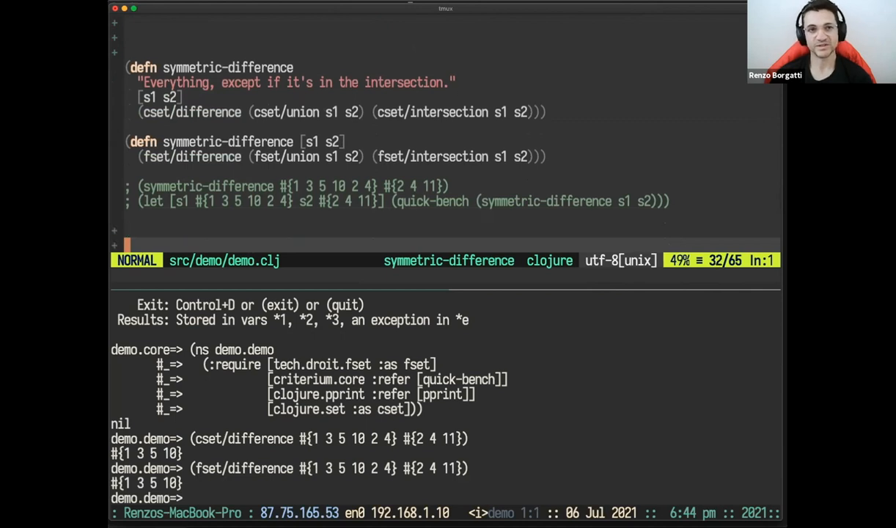
key("k")
key("k")
key("k")
key("k")
key("k")
key("k")
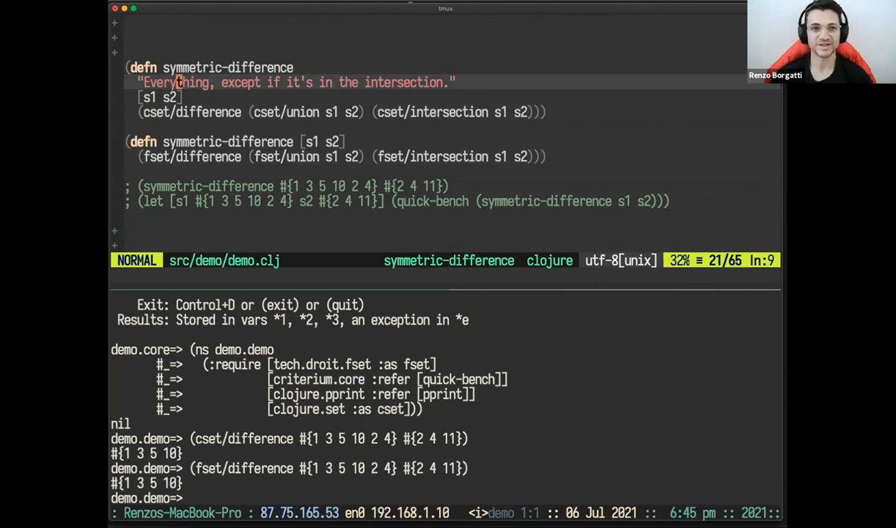
key("k")
Load the clojure.set symmetric-difference definition into the REPL.
key("shift+v")
key("j")
key("j")
key("j")
key("ctrl+c")
key("ctrl+c")
Run the symmetric-difference example, returning #{1 3 11 5 10}.
key("j")
key("j")
key("j")
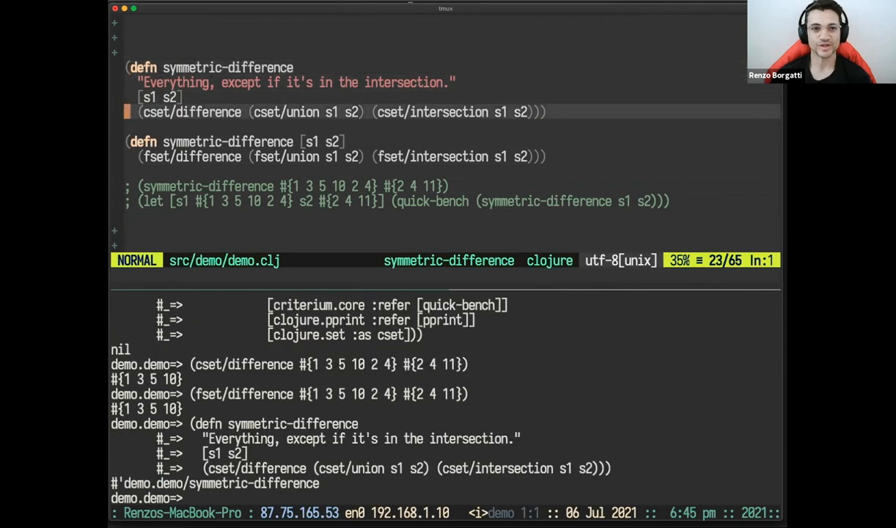
key("j")
key("j")
key("j")
key("j")
key("l")
key("l")
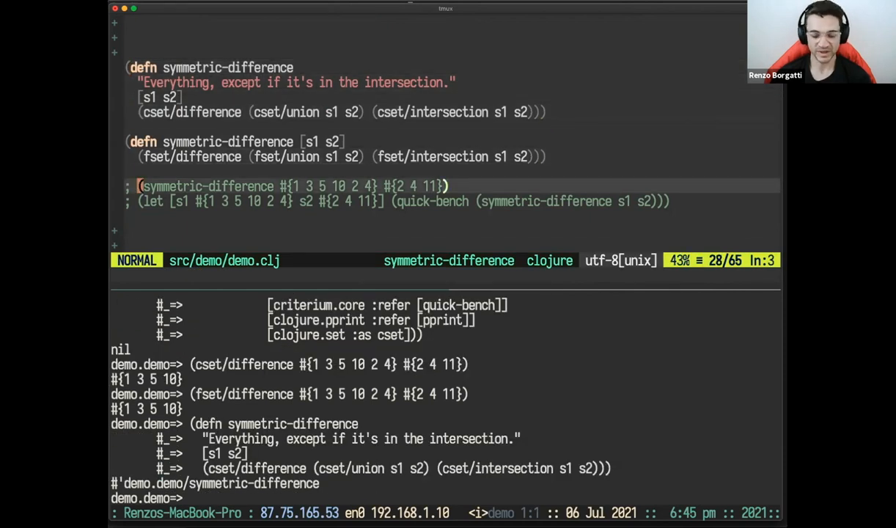
key("v")
key("%")
key("ctrl+c")
key("ctrl+c")
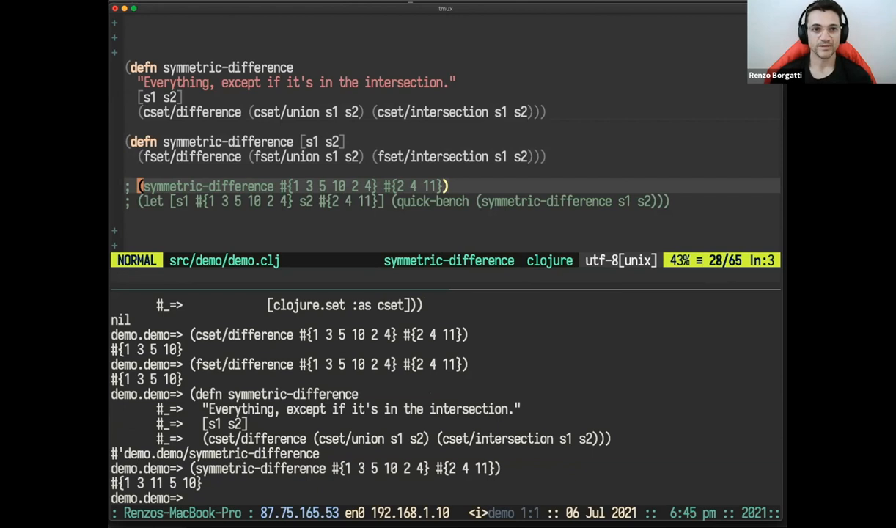
Run quick-bench on the clojure.set symmetric-difference, reporting about 1.10 µs mean.
key("k")
key("k")
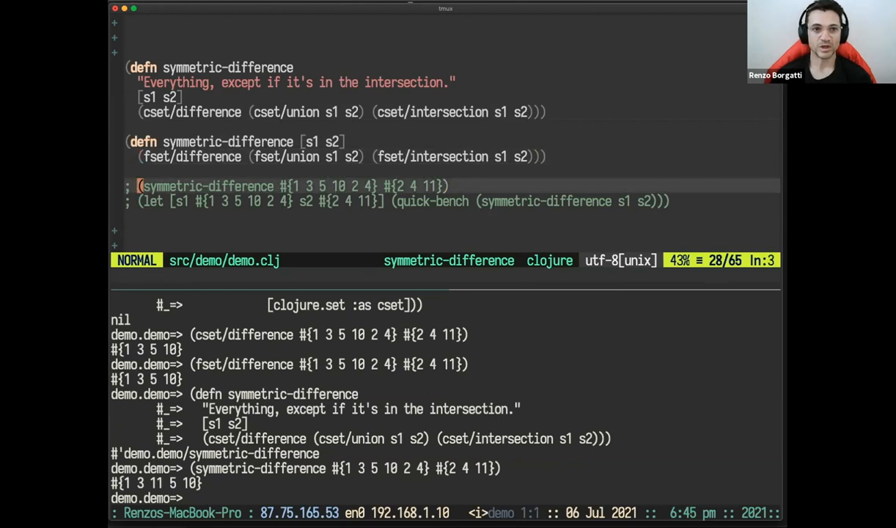
key("j")
key("j")
key("j")
key("v")
key("ctrl+c")
key("ctrl+c")
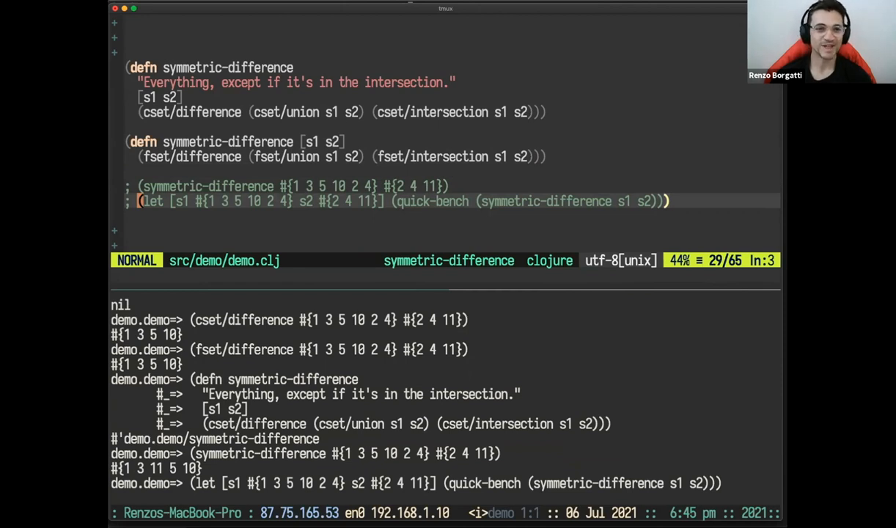
Select the fset-based symmetric-difference definition for evaluation.
key("k")
key("k")
key("k")
key("shift+v")
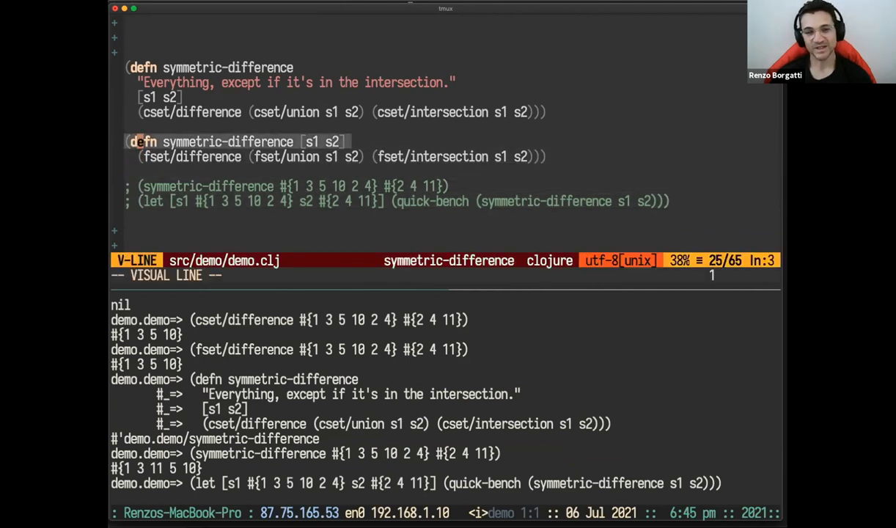
key("j")
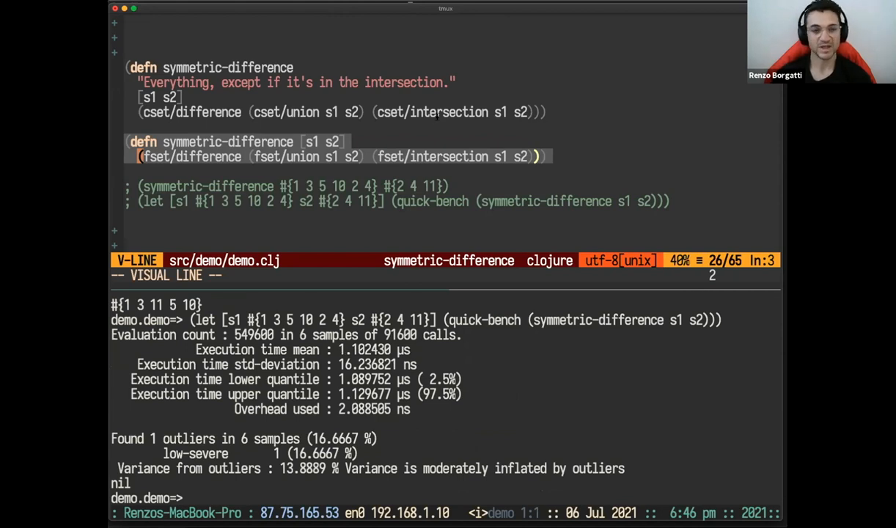
Redefine symmetric-difference with fset and rerun the quick-bench let form in the REPL.
key("ctrl+c")
key("ctrl+c")
key("j")
key("j")
key("j")
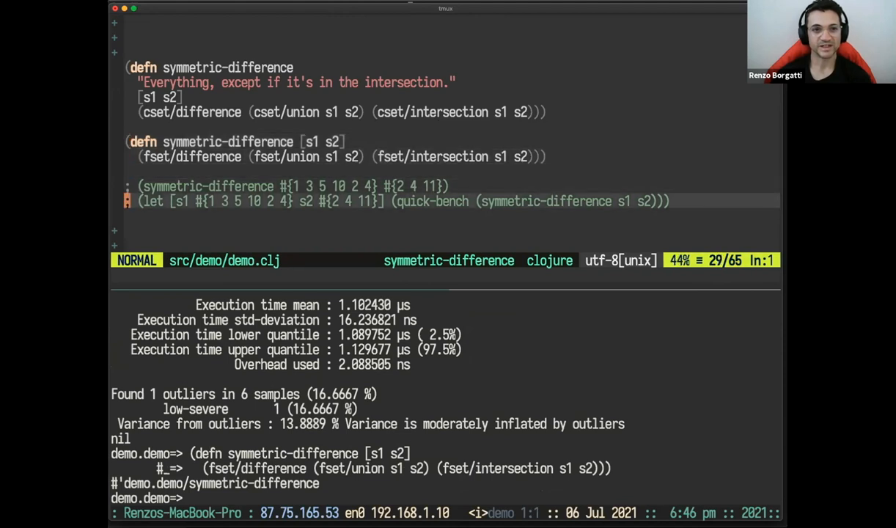
key("l")
key("l")
key("v")
key("ctrl+c")
key("ctrl+c")
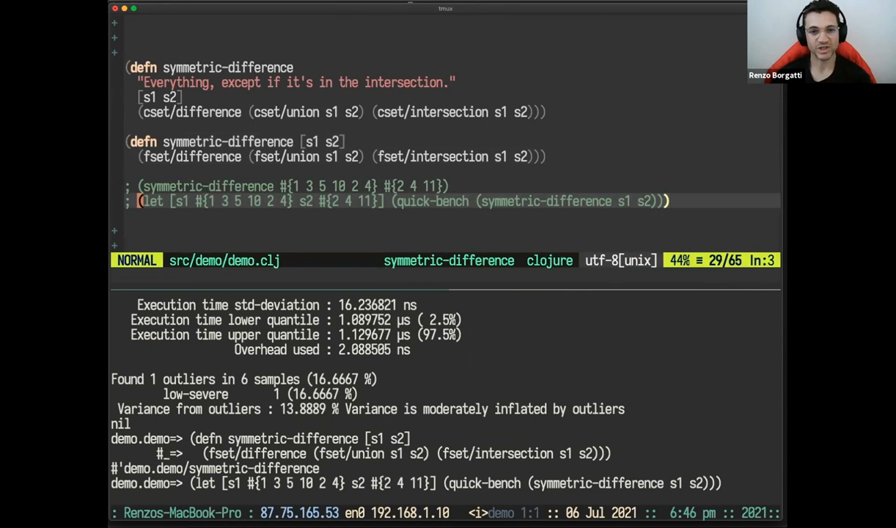
Switch focus to the REPL pane to see the fset benchmark output.
key("j")
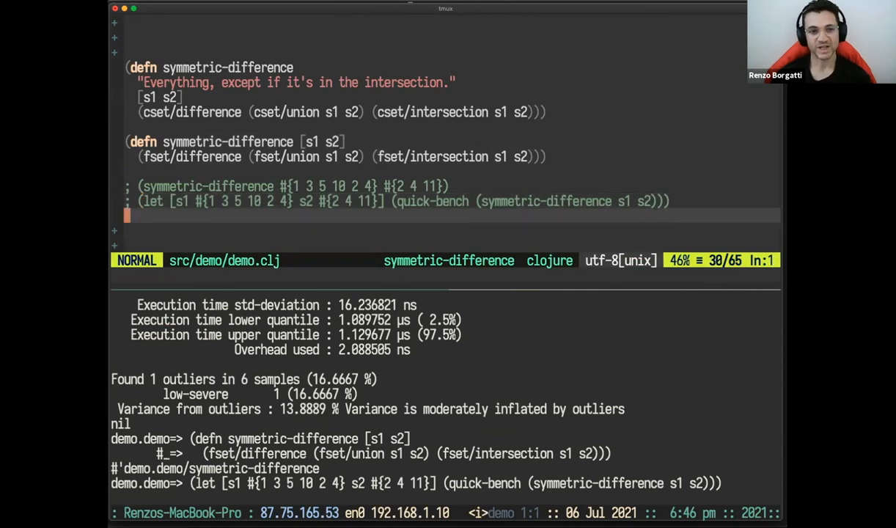
key("ctrl+a")
key("j")
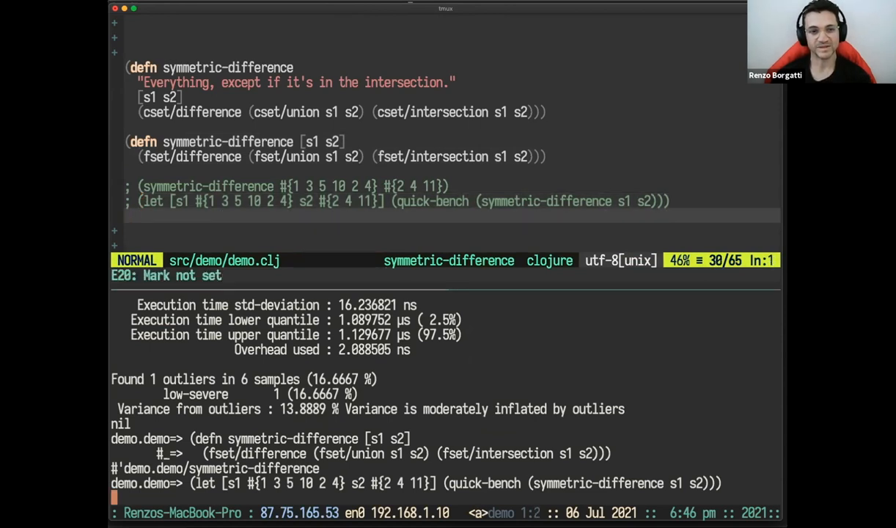
Zoom the REPL pane to read the ~769 ns fset result, then return to demo.clj and move down.
key("ctrl+a")
key("z")
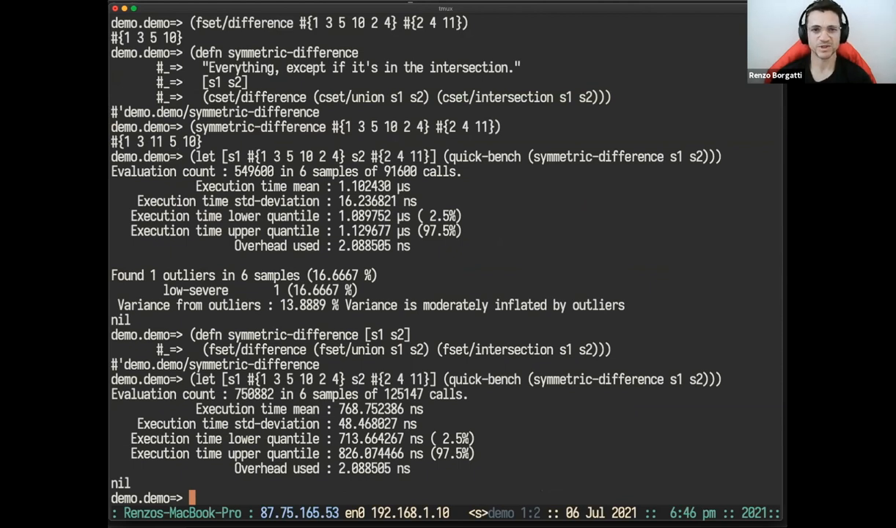
key("ctrl+b")
key("z")
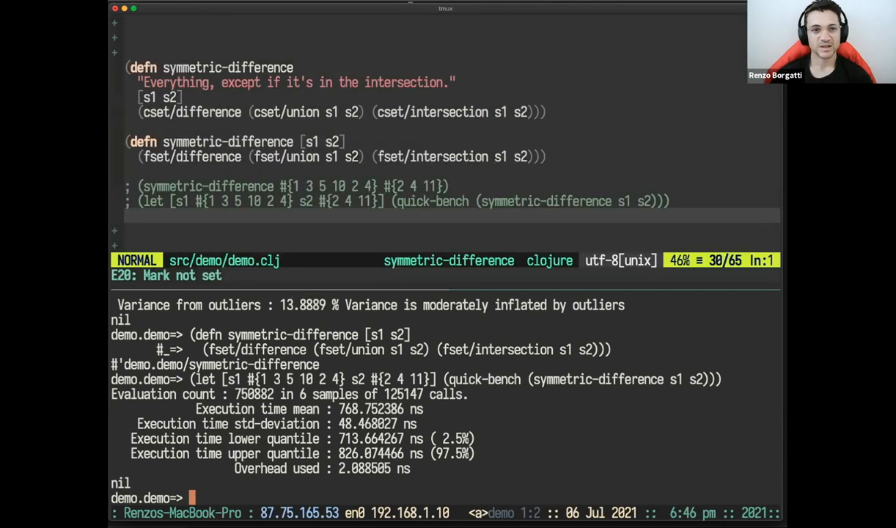
key("j")
key("j")
key("j")
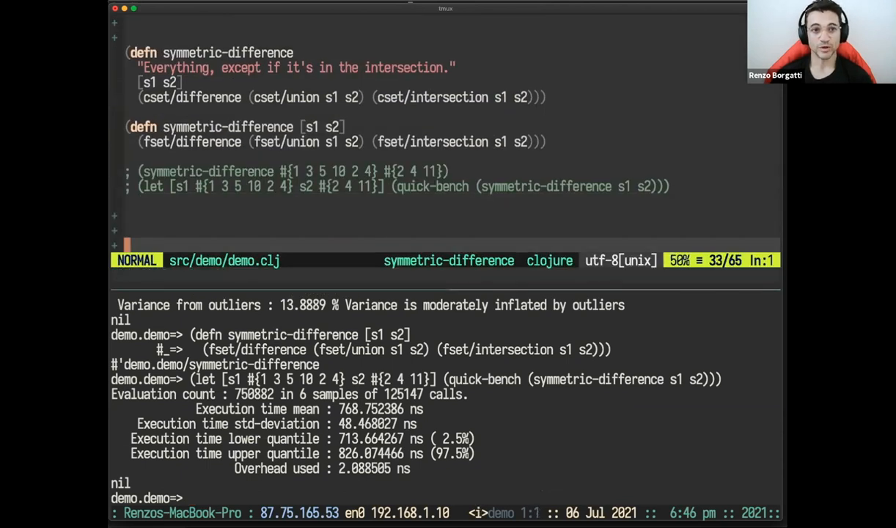
key("j")
key("j")
key("j")
key("j")
key("j")
key("j")
key("j")
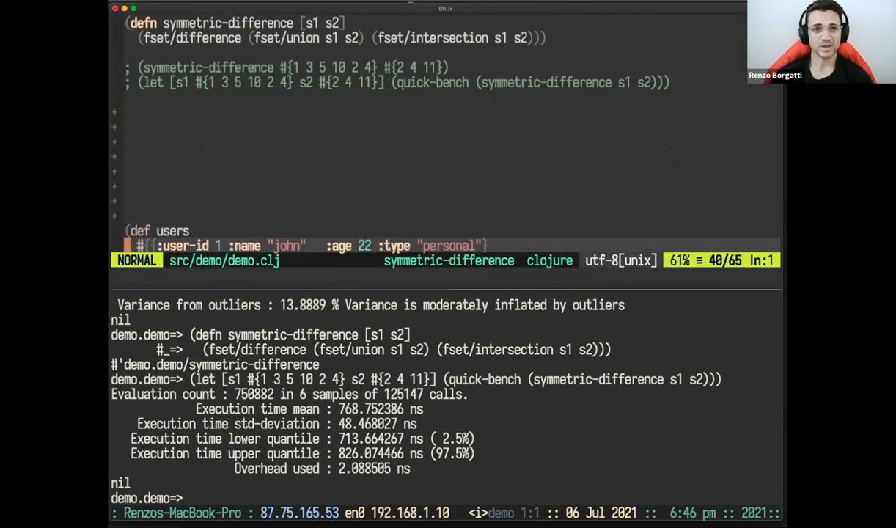
key("j")
key("j")
key("j")
key("j")
key("j")
key("j")
key("j")
key("j")
key("j")
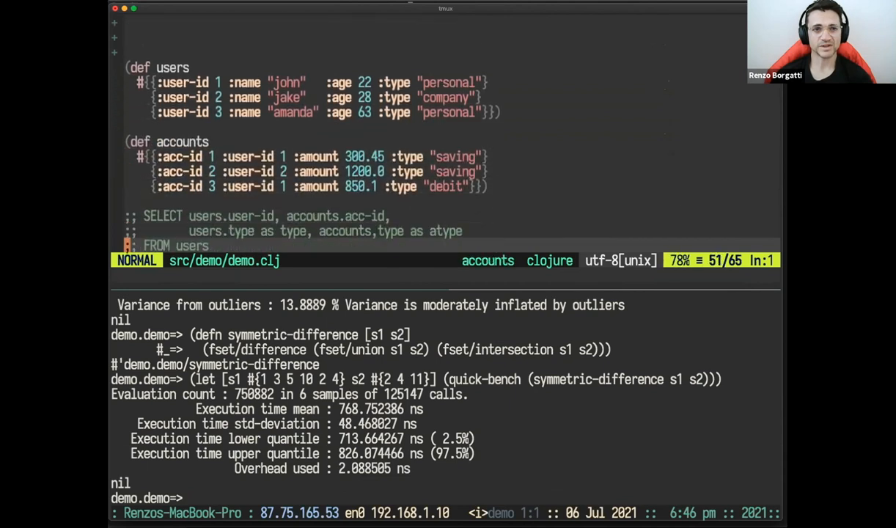
key("j")
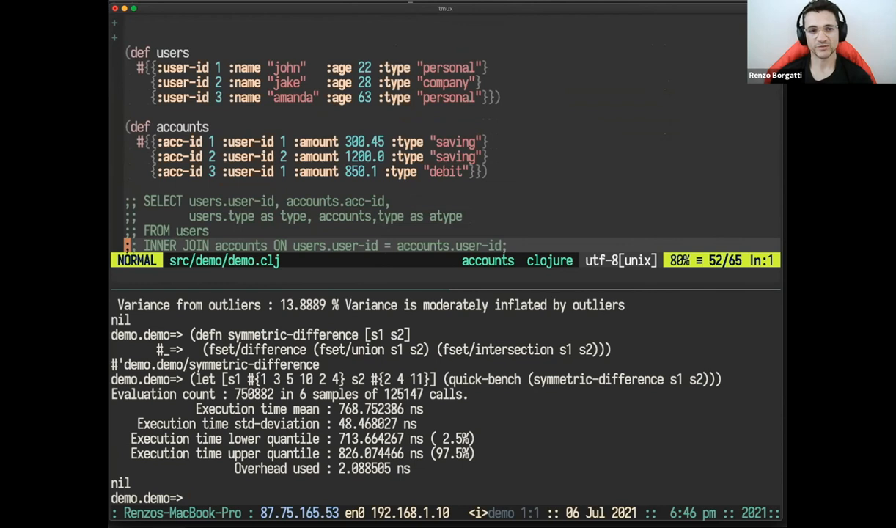
key("ctrl+b")
key("o")
key("ctrl+b")
key("z")
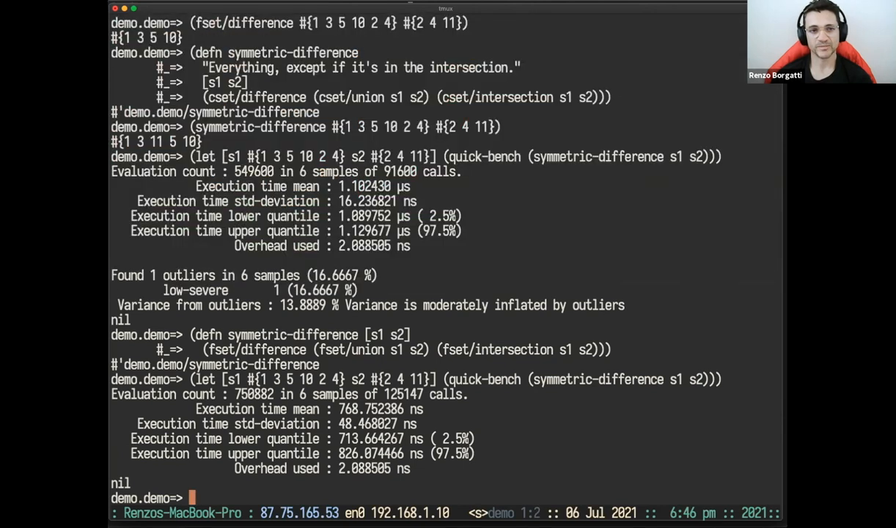
key("ctrl+b")
key("z")
key("ctrl+b")
key("o")
key("ctrl+b")
key("z")
key("j")
key("j")
key("j")
key("j")
key("j")
key("j")
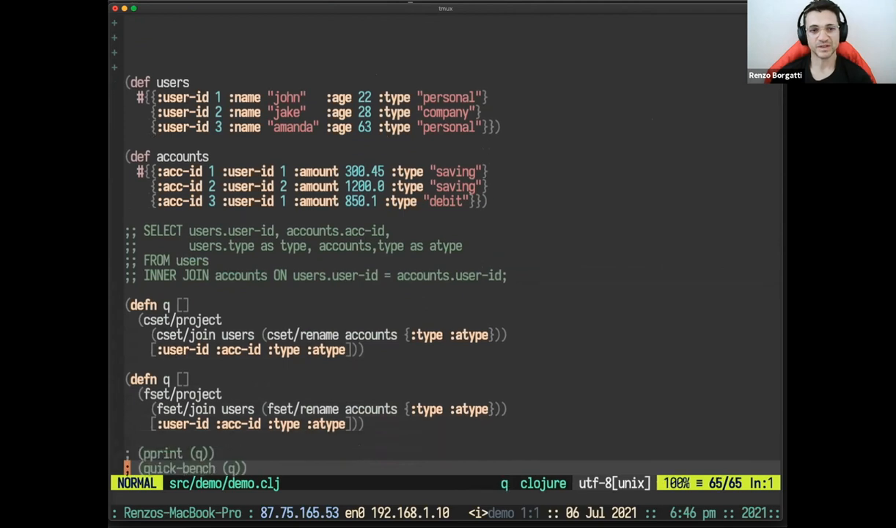
key("k")
key("k")
key("k")
key("k")
key("k")
key("k")
key("k")
key("k")
key("k")
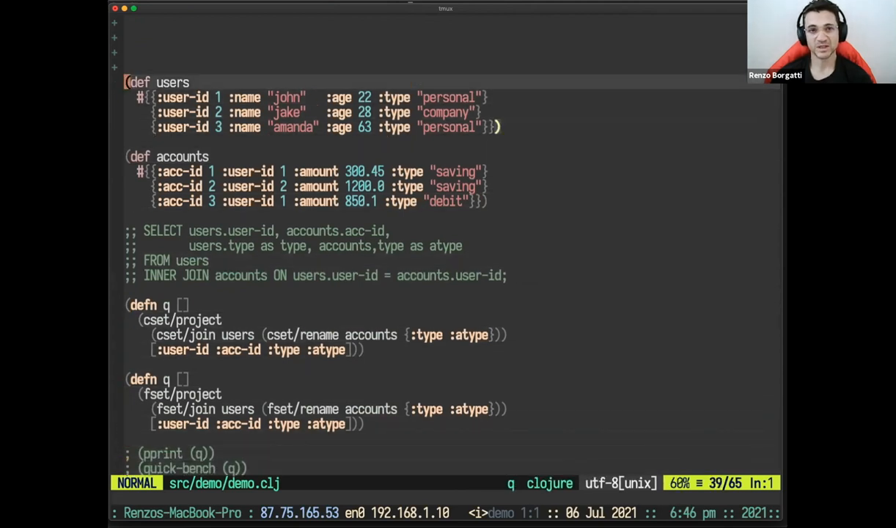
key("j")
key("j")
key("j")
key("j")
key("j")
key("j")
key("j")
key("j")
key("j")
key("j")
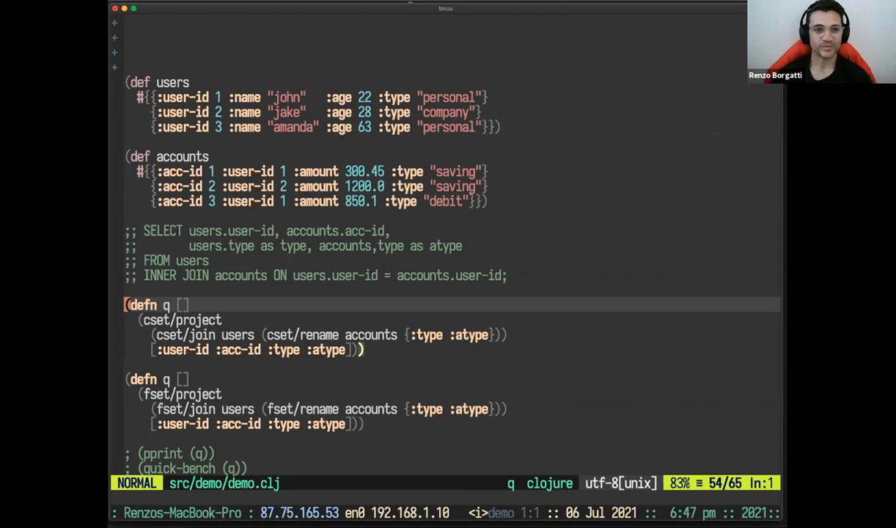
Show the REPL beside the code and evaluate the users and accounts definitions.
key("ctrl+b")
key("z")
key("{")
key("{")
key("{")
key("j")
key("V")
key("j")
key("j")
key("j")
key("j")
key("j")
key("j")
key("ctrl+c")
key("ctrl+c")
Evaluate the clojure.set query definition q in the REPL.
key("}")
key("}")
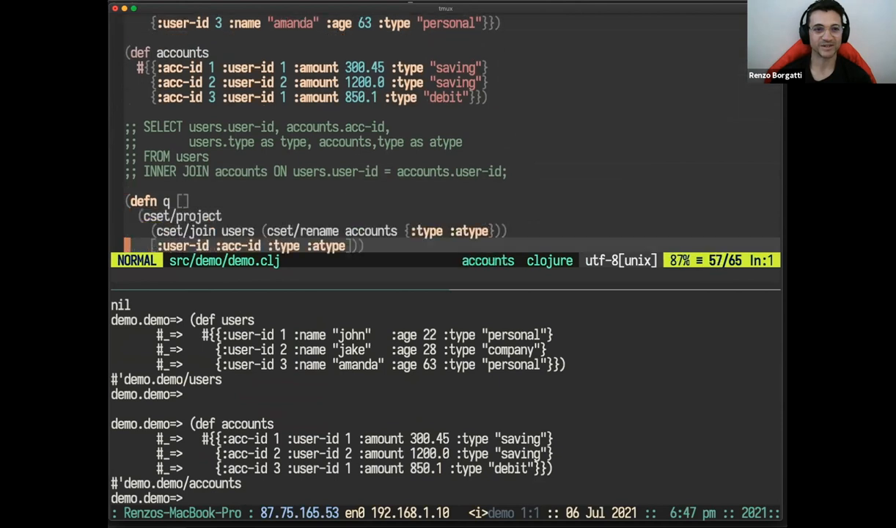
key("}")
key("j")
key("k")
key("V")
key("j")
key("j")
key("j")
key("ctrl+c")
key("ctrl+c")
Evaluate (pprint (q)) to print the three joined user-account rows.
key("j")
key("j")
key("j")
key("}")
key("k")
key("l")
key("l")
key("v")
key("%")
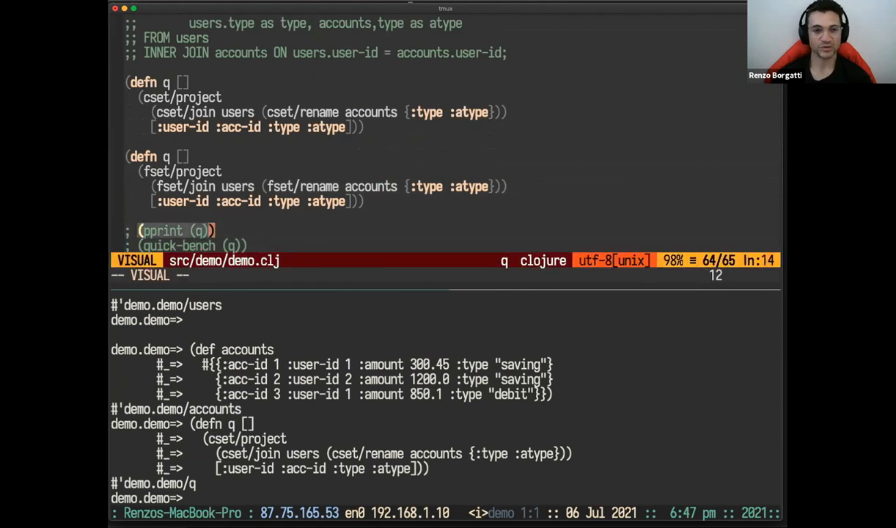
key("ctrl+c")
key("ctrl+c")
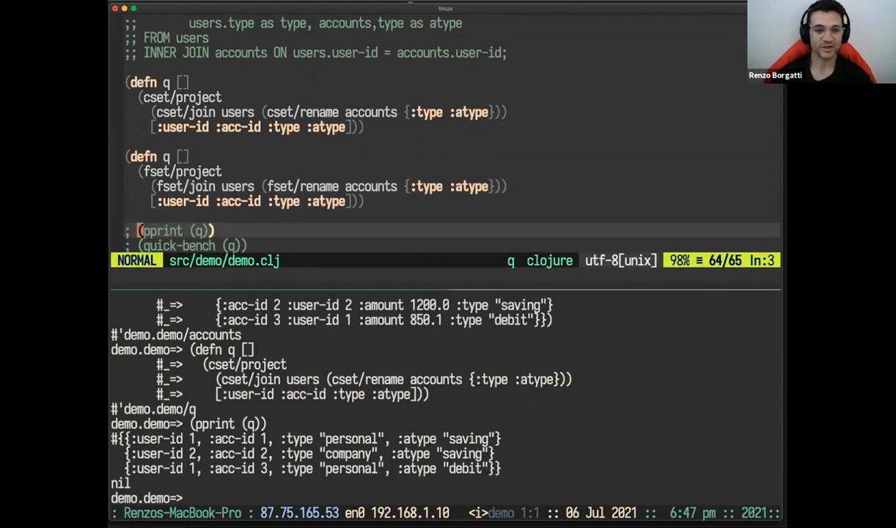
Evaluate (quick-bench (q)) to benchmark the cset query at about 16.2 µs mean.
key("j")
key("v")
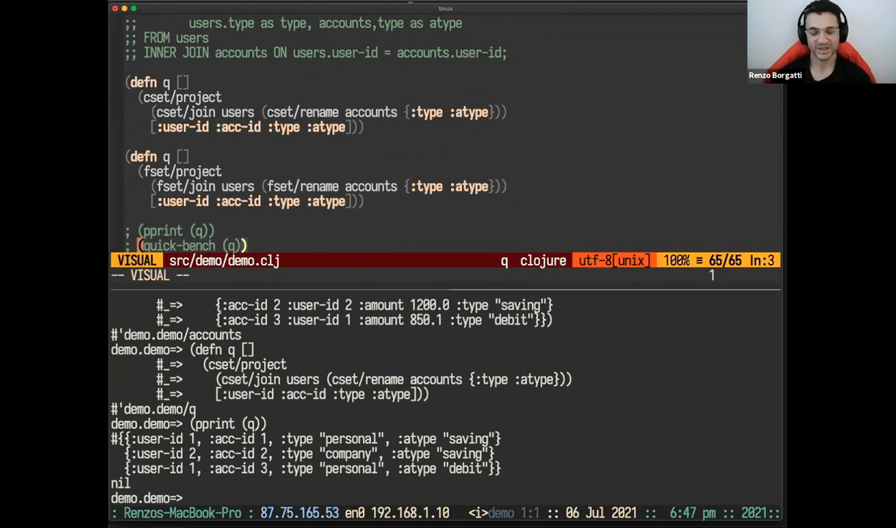
key("%")
key("ctrl+c")
key("ctrl+c")
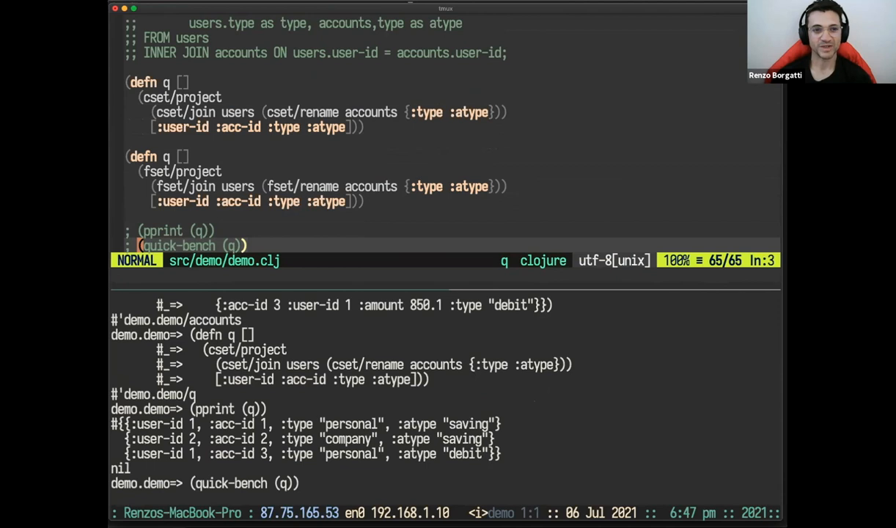
Evaluate the fset query definition in the REPL.
key("k")
key("k")
key("k")
key("k")
key("k")
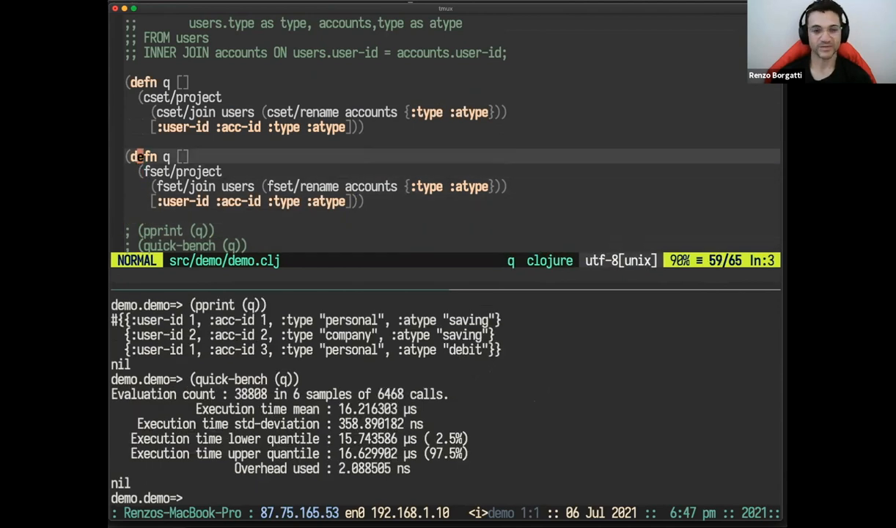
key("shift+v")
key("j")
key("j")
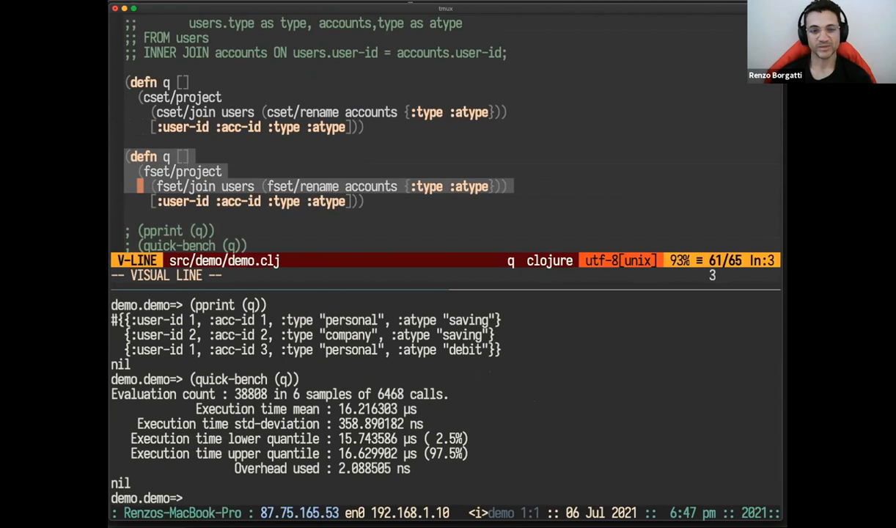
key("j")
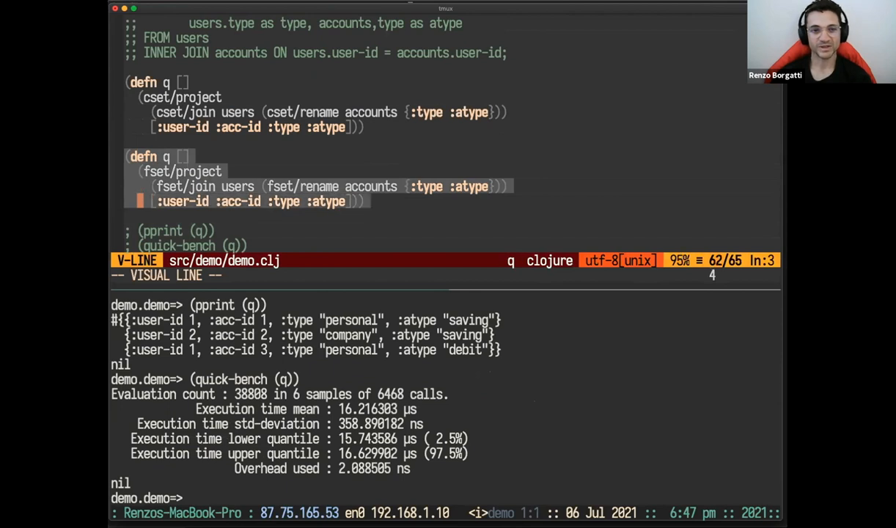
key("ctrl+c")
key("ctrl+c")
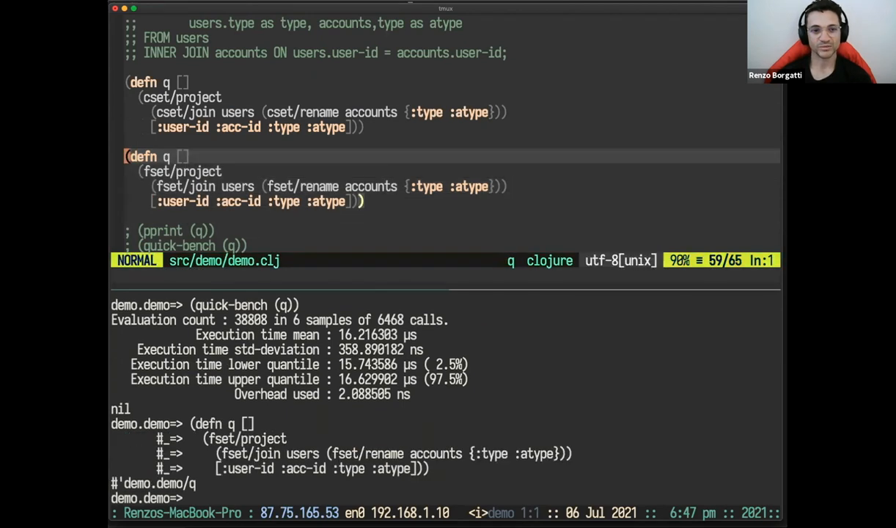
key("j")
key("j")
key("j")
key("j")
Benchmark the fset query and enlarge the REPL to show the results full-window.
key("w")
key("v")
key("percent")
key("ctrl+c")
key("ctrl+c")
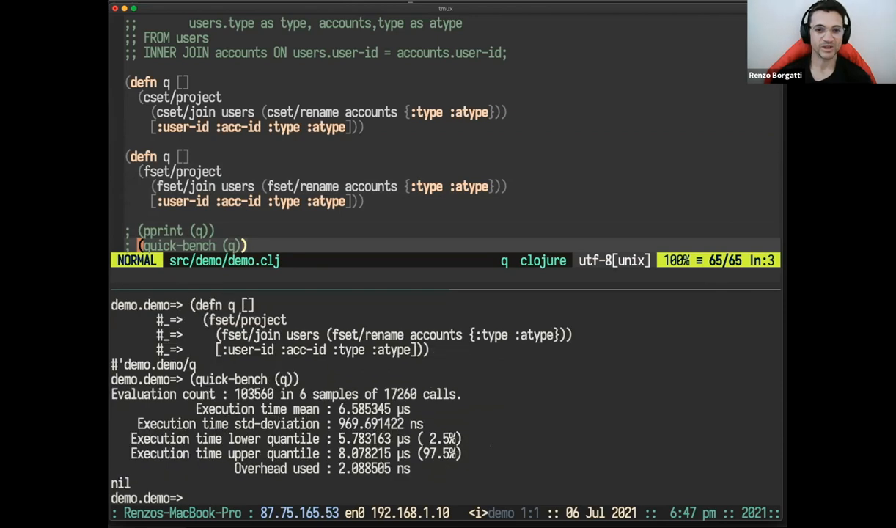
key("ctrl+b")
key("o")
key("ctrl+b")
key("z")
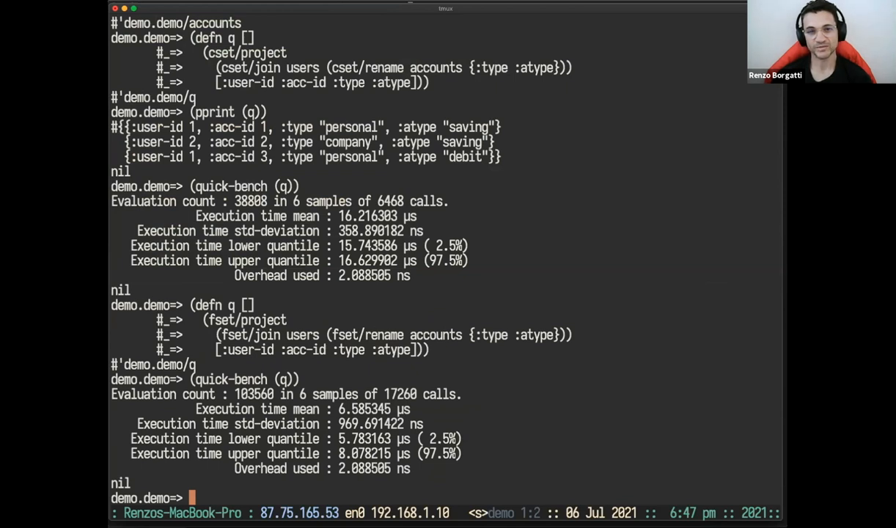
Reveal the fset/project line in the source above the results, then return to Keynote.
key("ctrl+b")
key("z")
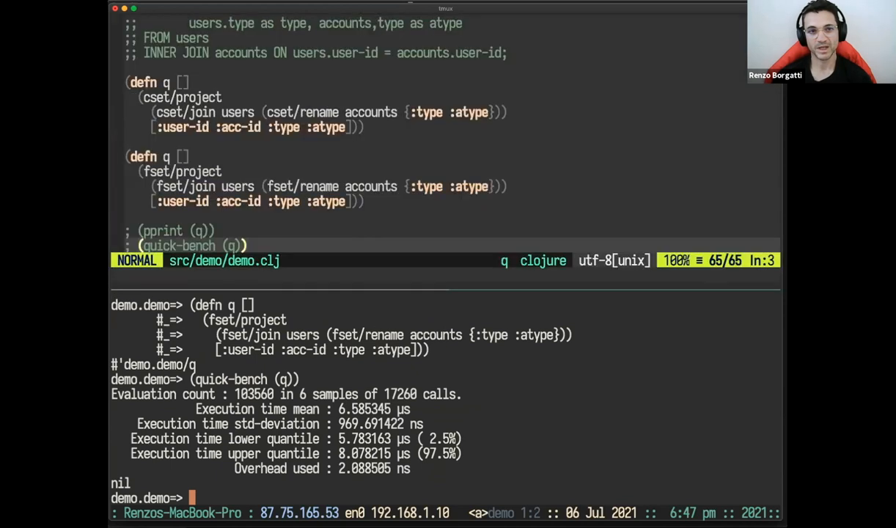
key("ctrl+b")
key("Up")
key("k")
key("k")
key("k")
key("k")
key("l")
key("l")
key("h")
key("l")
key("l")
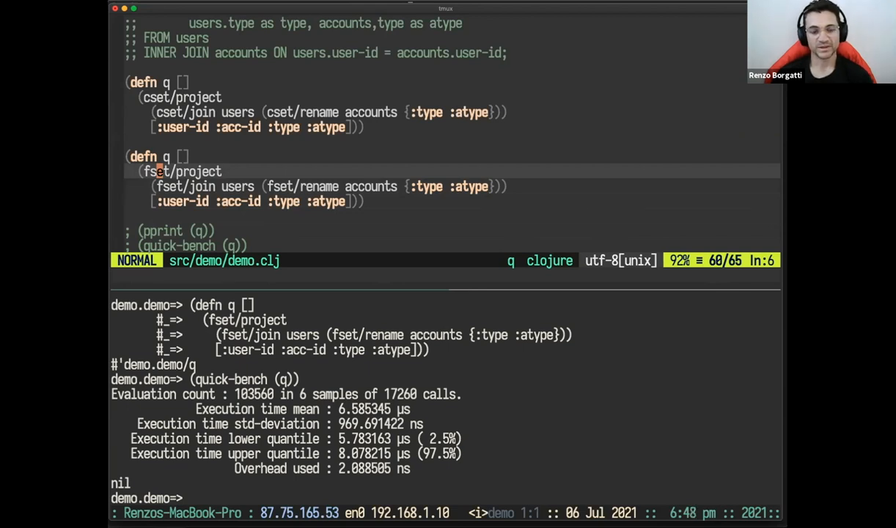
key("super+Tab")
key("super+Tab")
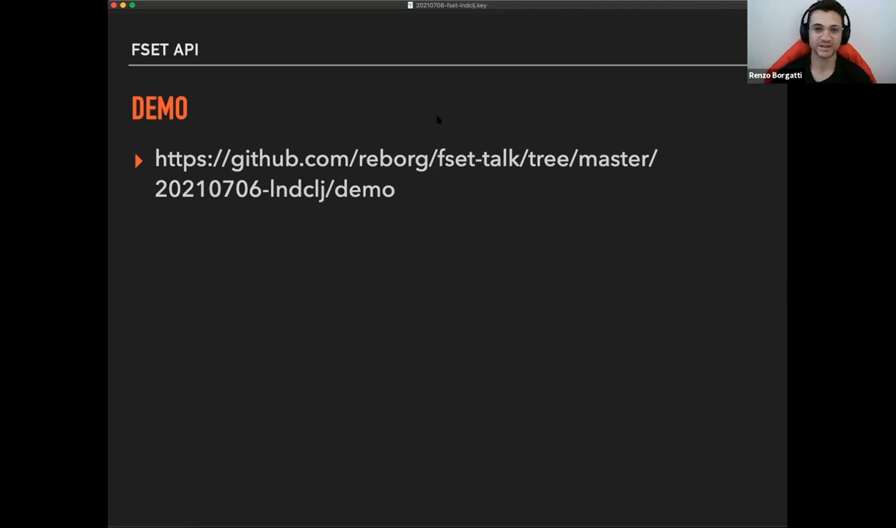
Advance to the Approach to Performance Work slide.
key("Right")
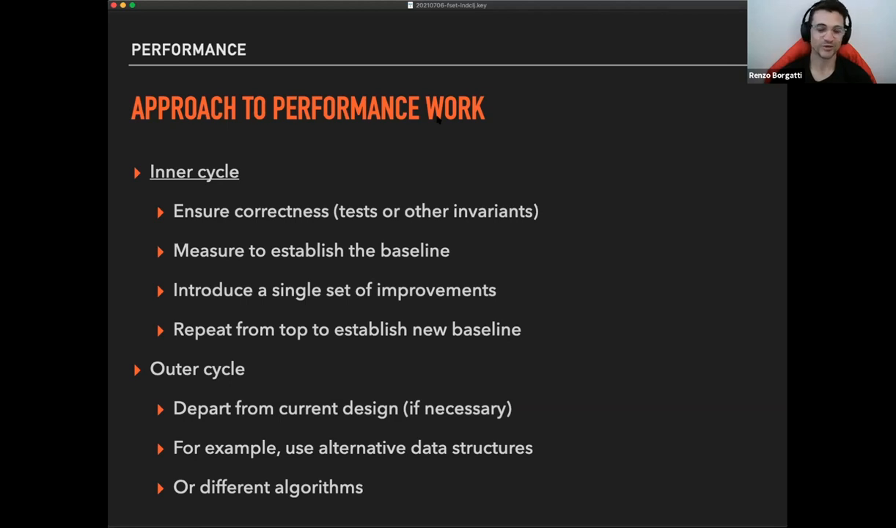
Advance through the Inner Cycle Tools slide to the Tools slide with Criterium, VisualVM and Javap.
key("Right")
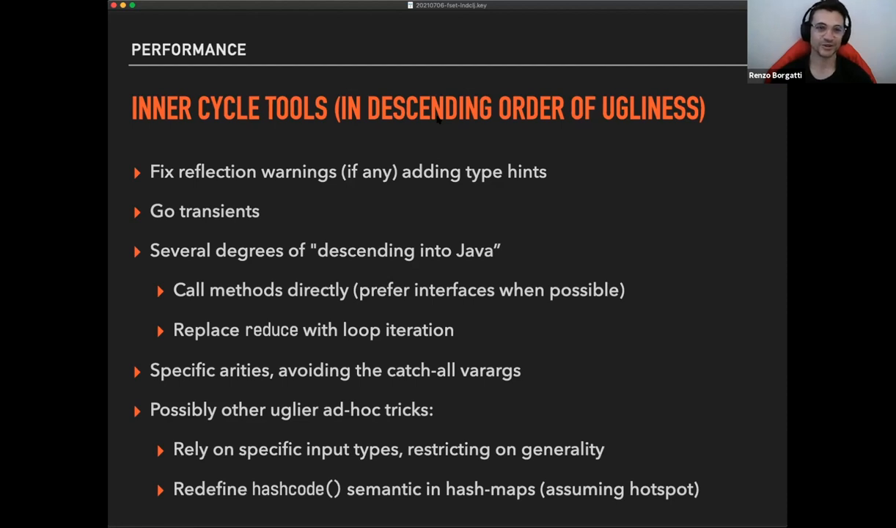
key("Right")
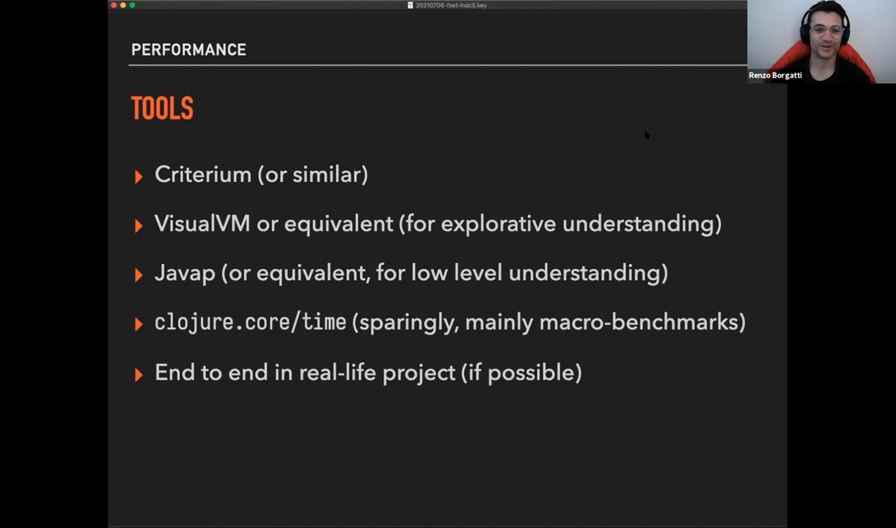
Advance to the baseline union-0 benchmark slide.
key("Right")
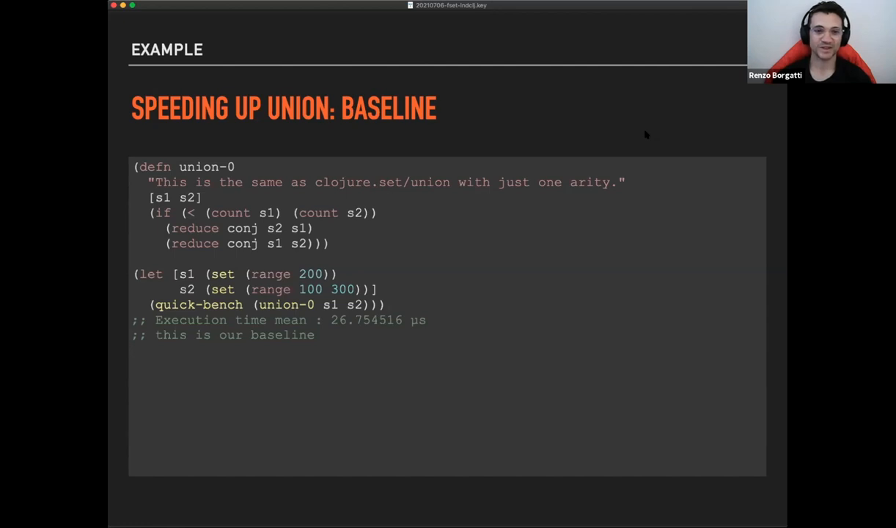
Advance to the union-1 transient-based slide benchmarked at about 20.2 µs.
key("Right")
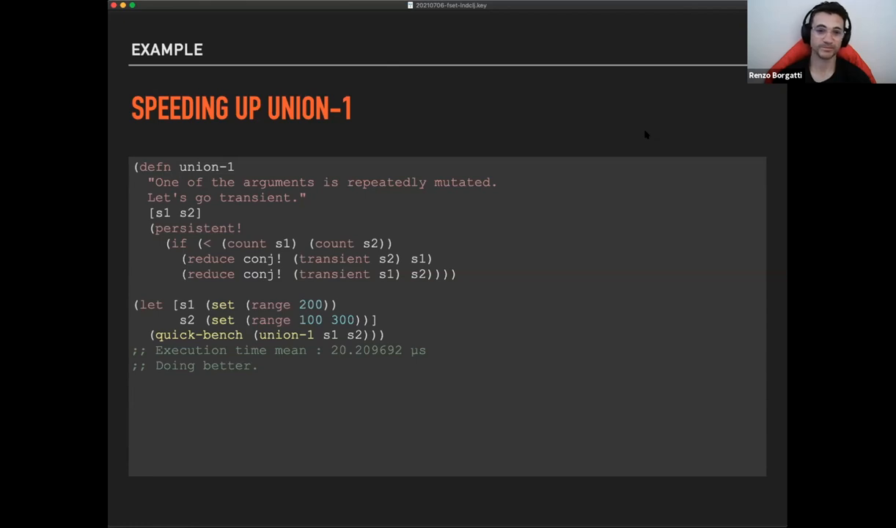
Advance to the union-2 Java interop slide at 19.04 µs.
key("Right")
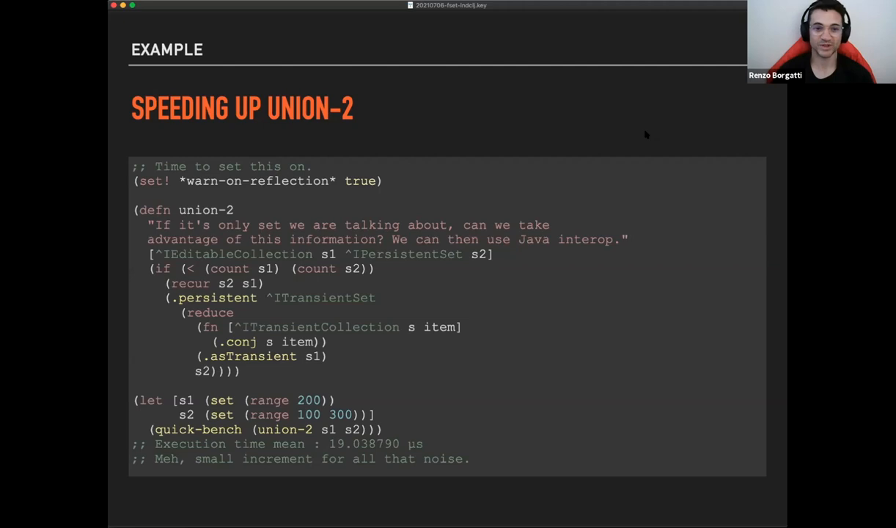
key("Right")
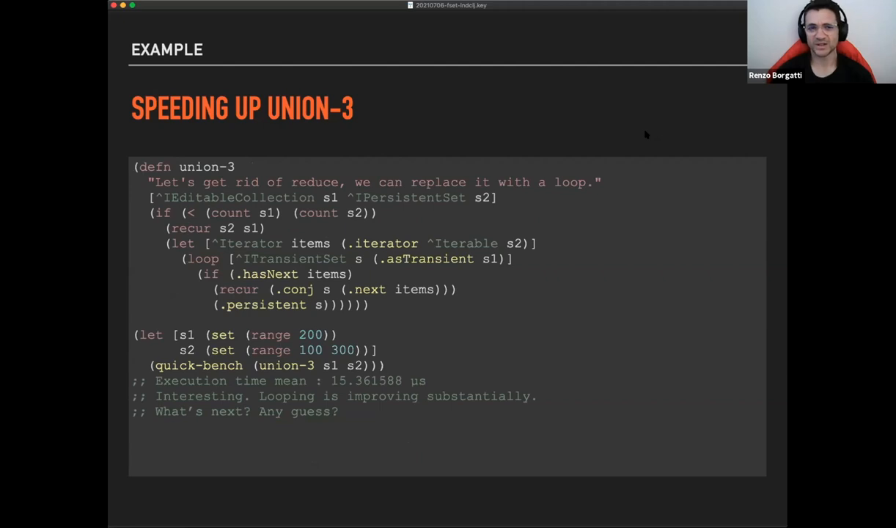
key("Left")
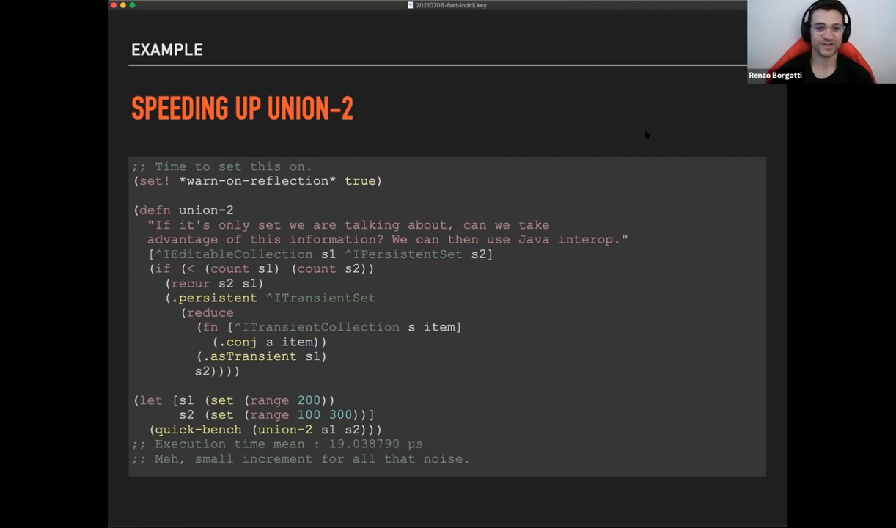
Advance through the union-3 loop slide to the profiler slide flagging Numbers.hasheq at 40.5%.
key("Right")
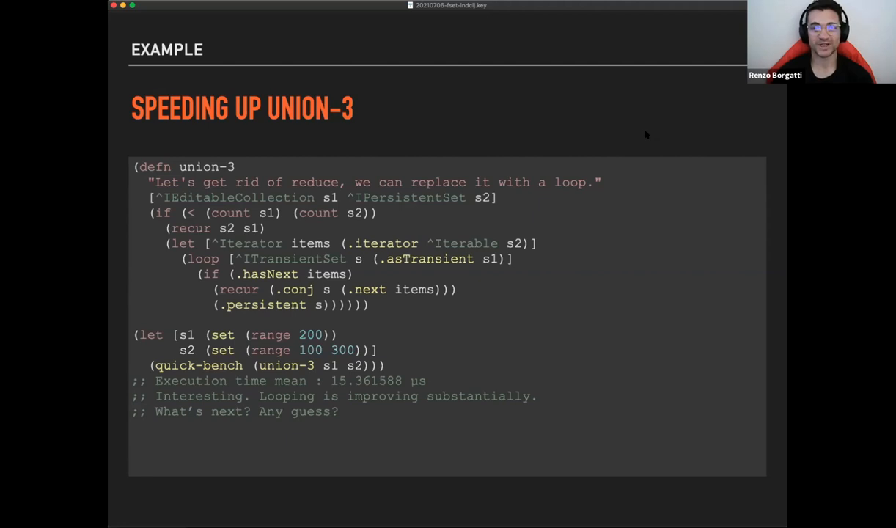
key("Right")
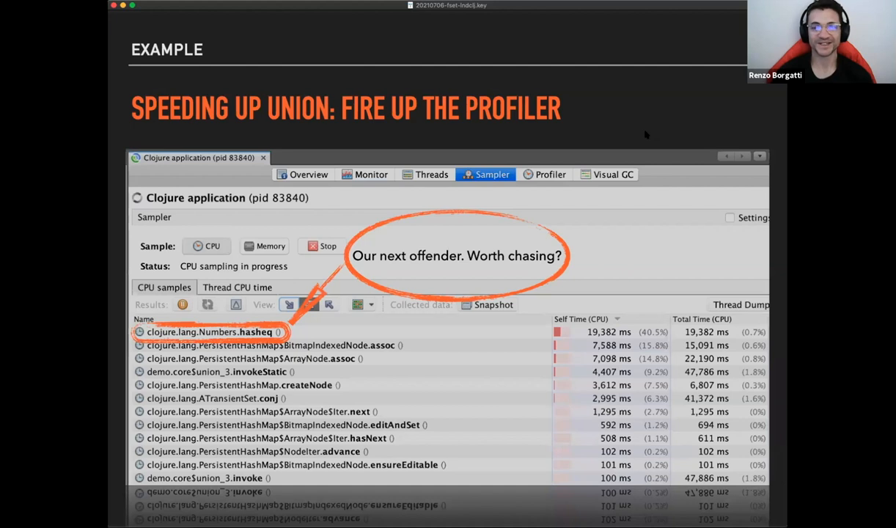
Advance to the union lessons-learned slide.
key("Right")
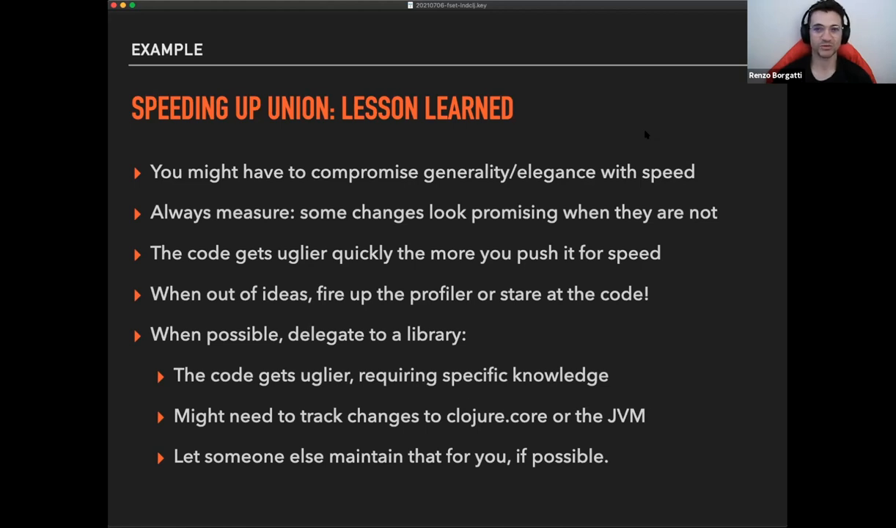
Advance to the Trying FSET in the Wild section slide.
key("Right")
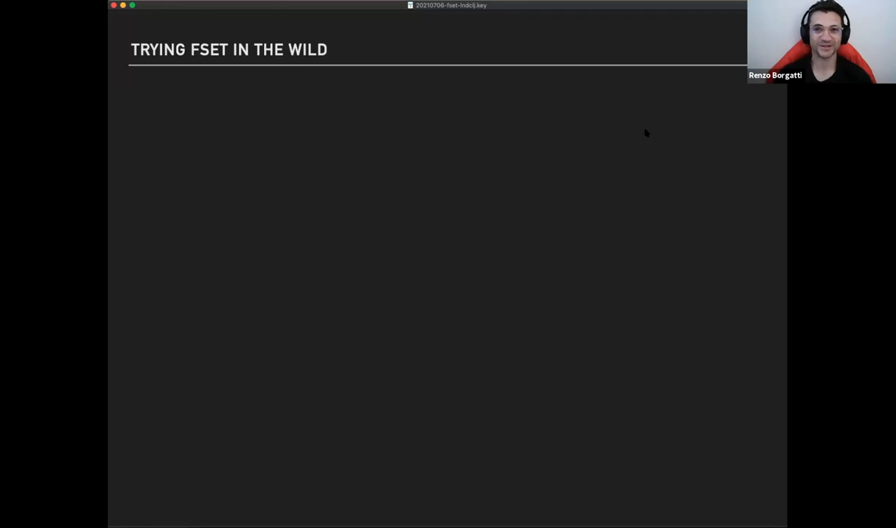
Reveal the DATASCRIPT before/after benchmark table and its verdict bullets.
key("space")
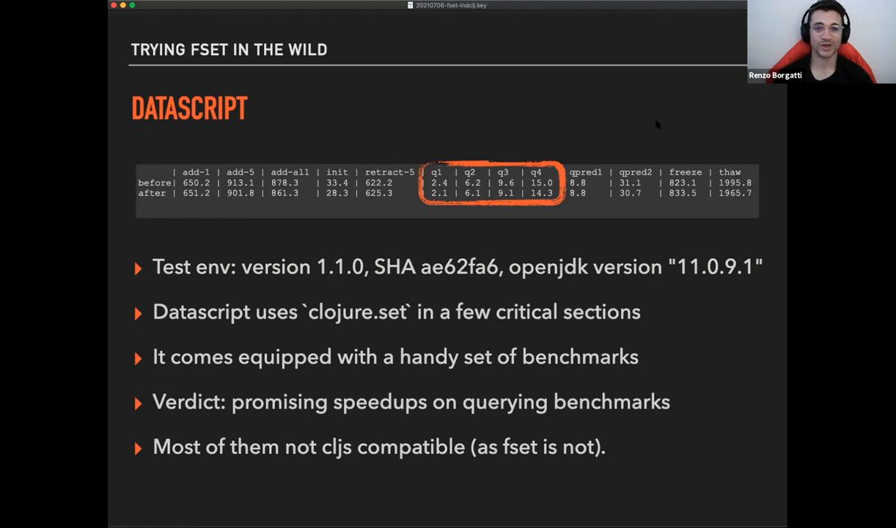
Advance to the CRUX slide with run-tpch-queries times of about 339,842 ms vs 291,308 ms.
key("Right")
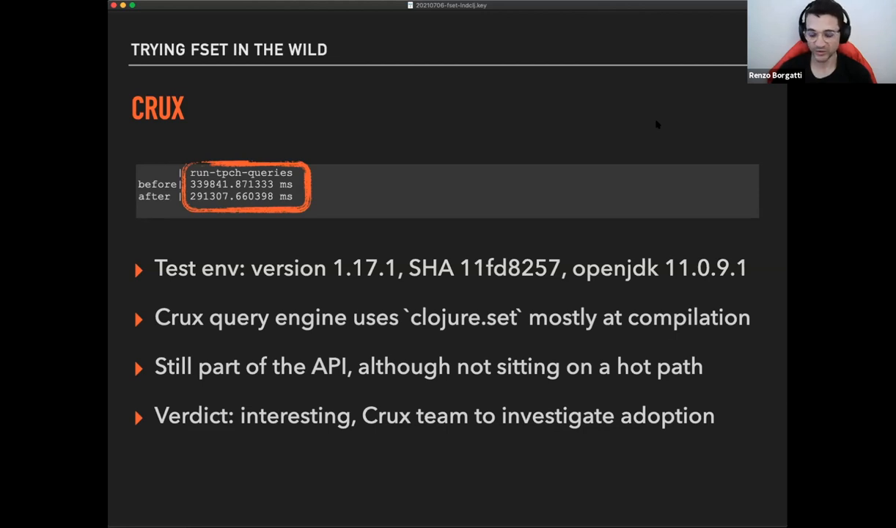
Advance through the Riemann results slide to the Appendix slide on clojure.set silent GIGO.
key("Right")
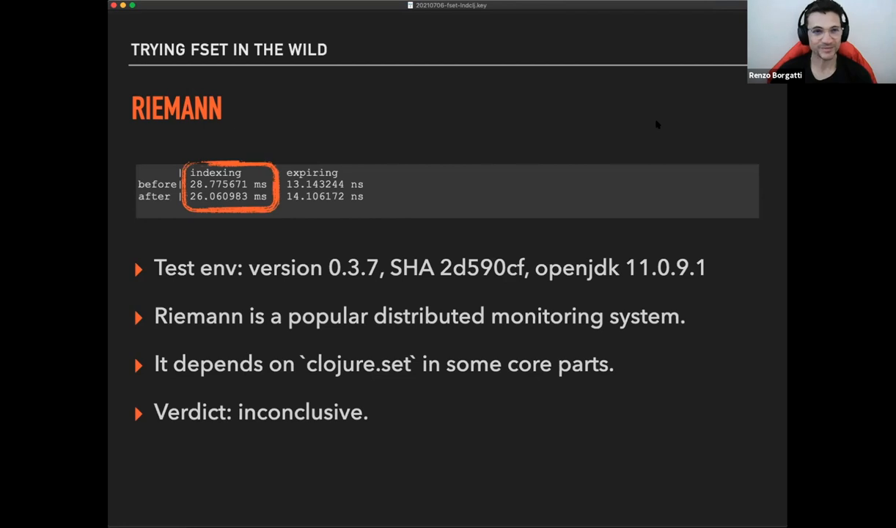
key("Right")
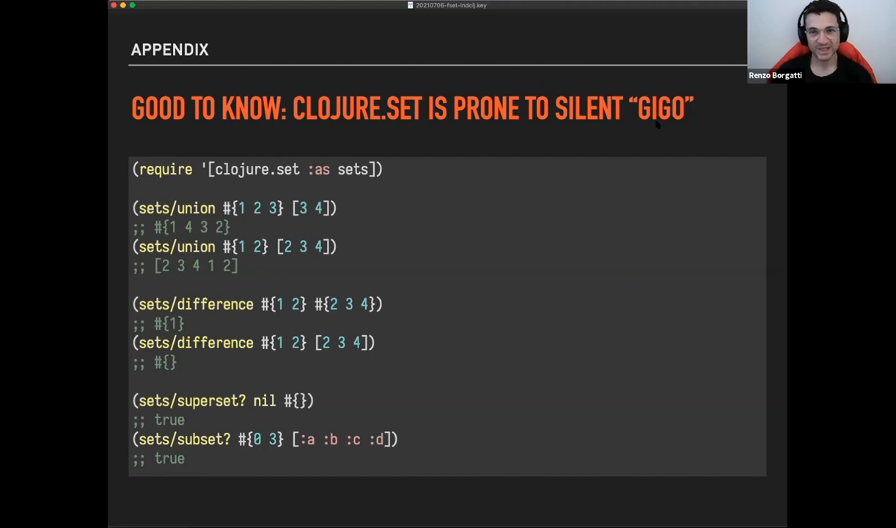
Show the Conclusions slide listing the fset repo, book chapter, slides links and 'Thanks! Questions?'.
key("Right")
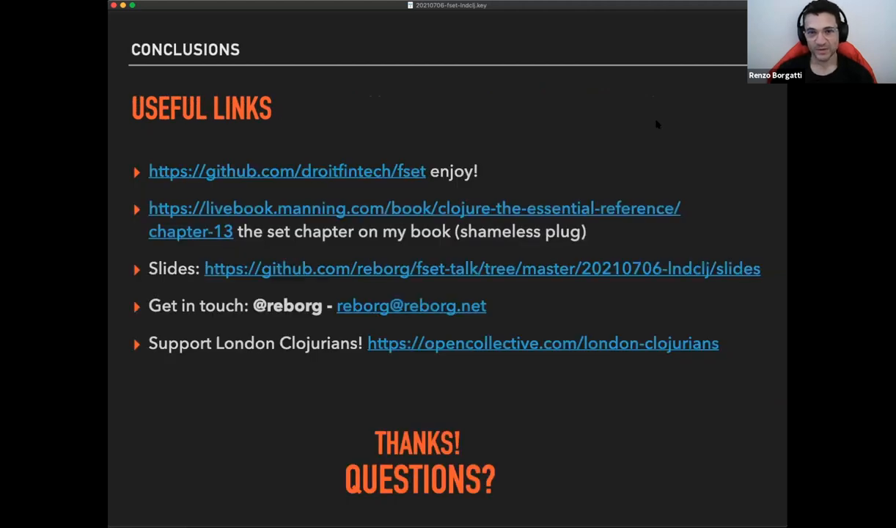